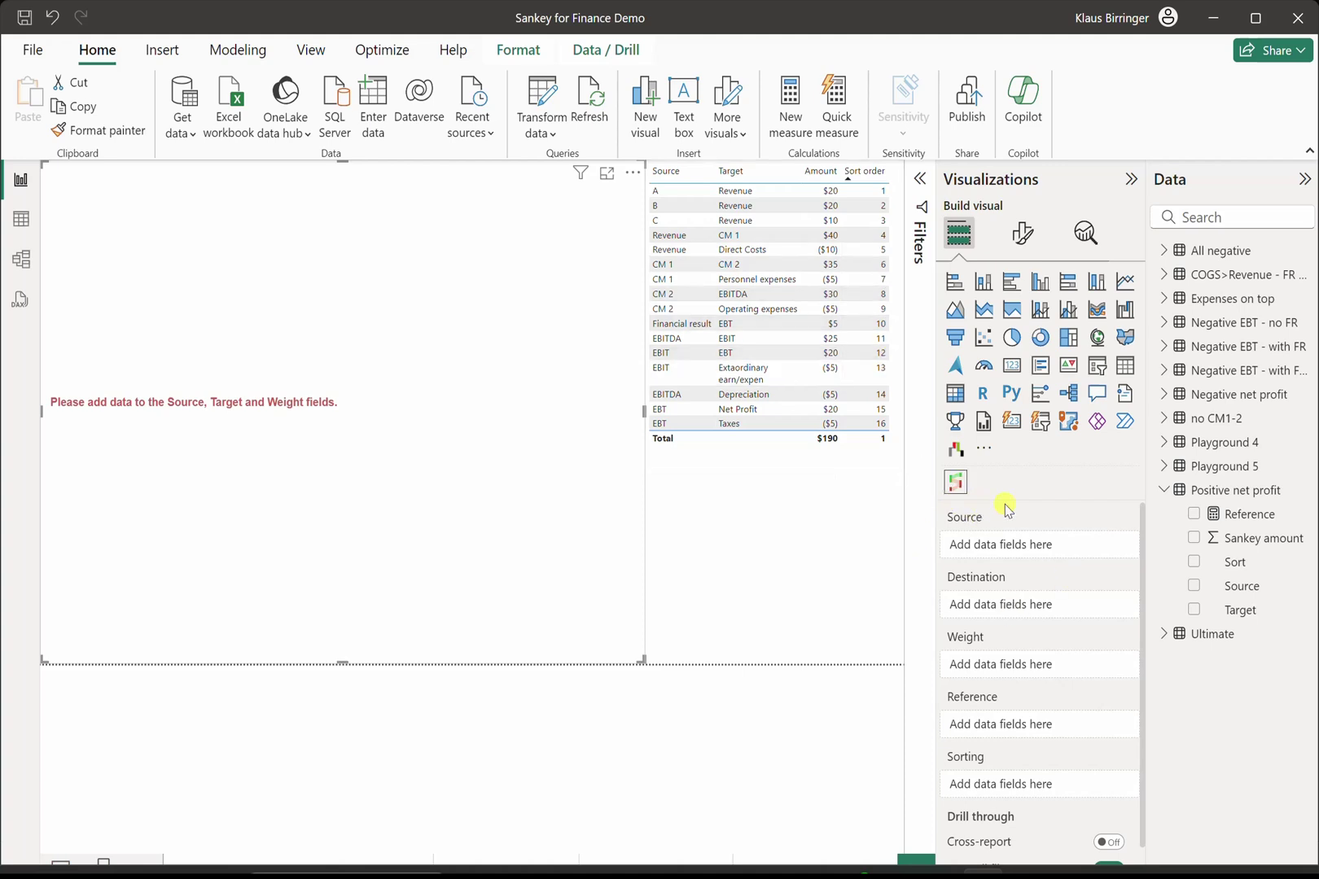
- Build the Sankey from the Source, Target and Sankey amount fields
click(1193, 587)
click(1195, 612)
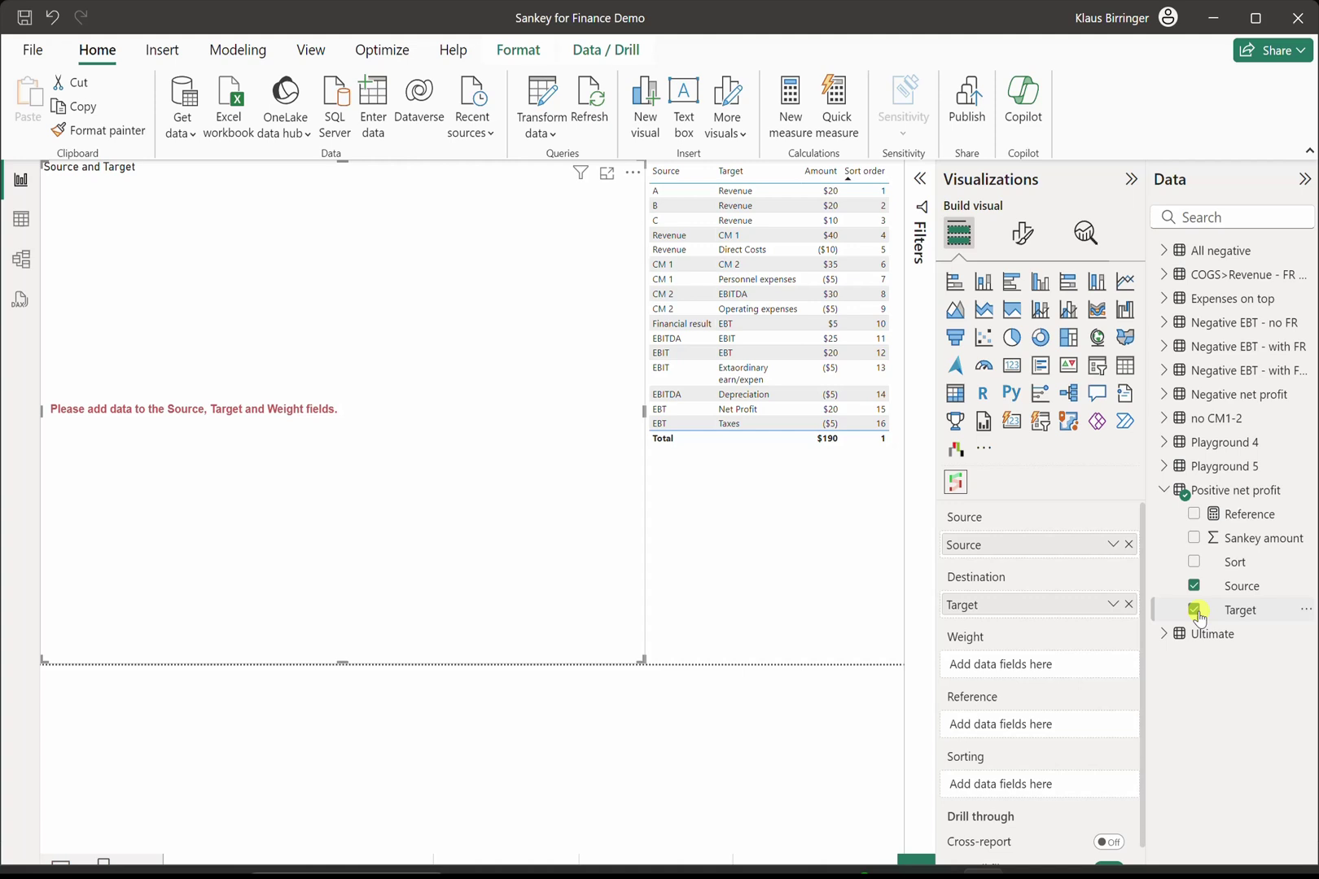
click(1193, 539)
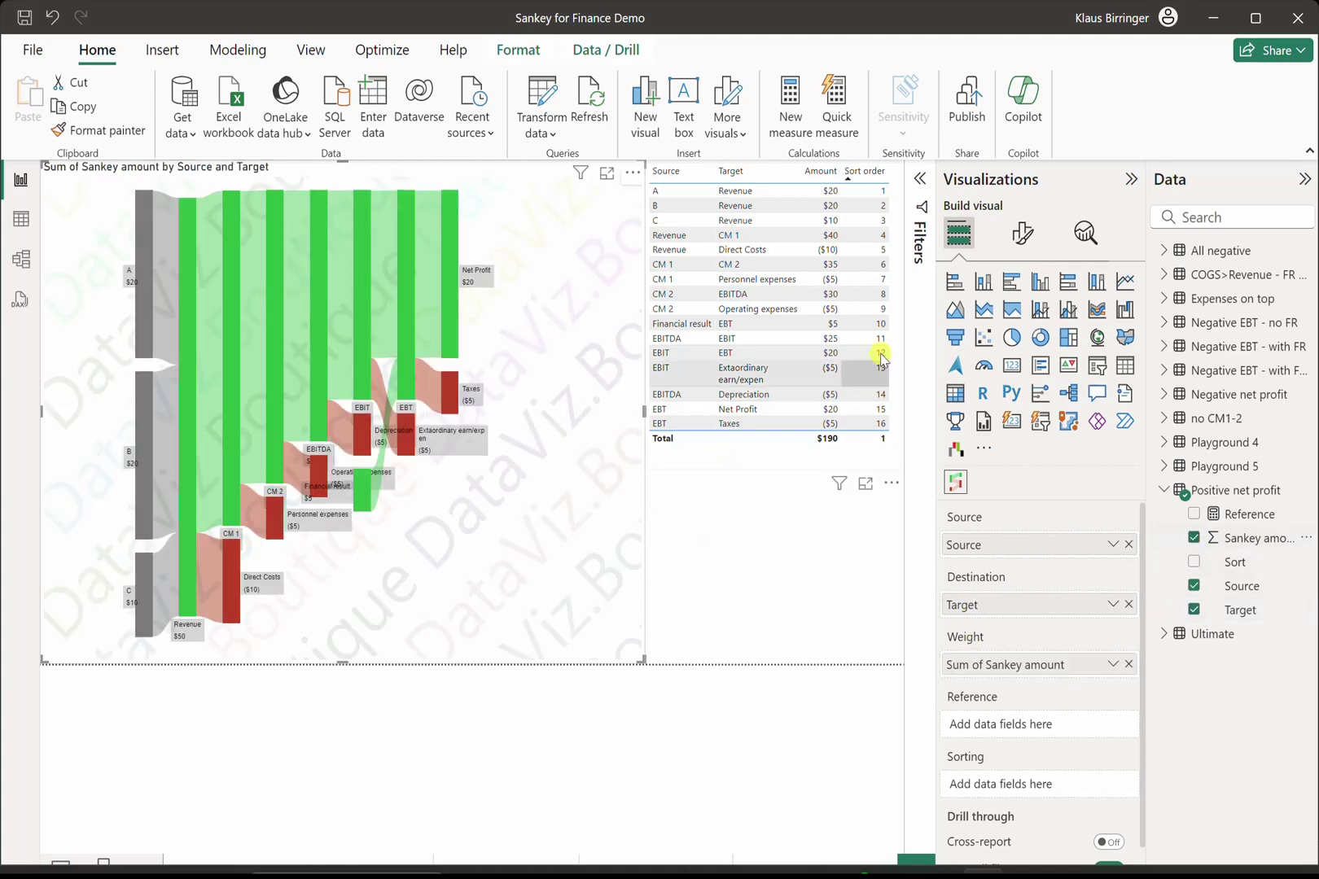
- Paste the license key into the visual's License settings to remove the watermark
click(1021, 235)
click(986, 383)
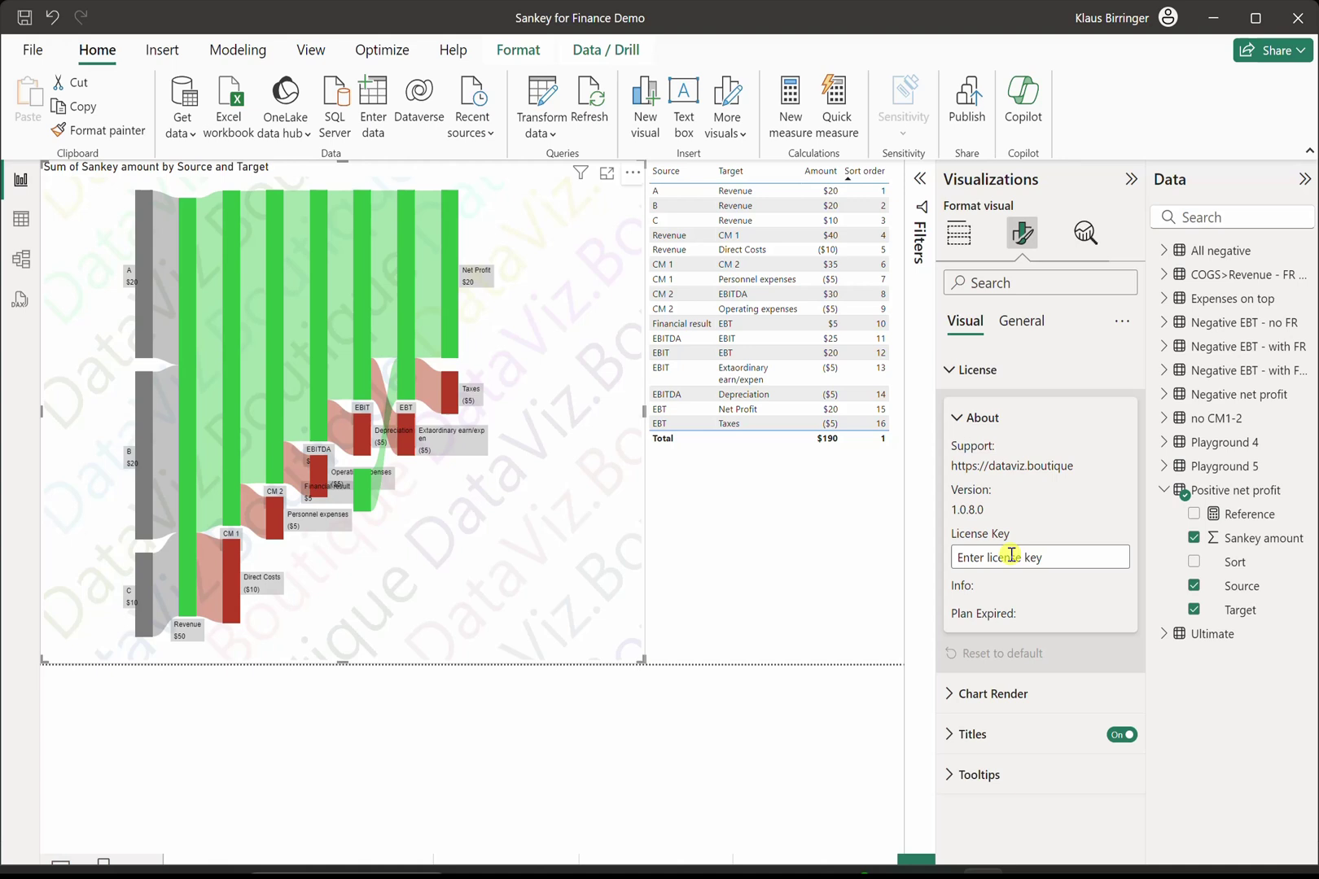
click(1010, 556)
key(ctrl+v)
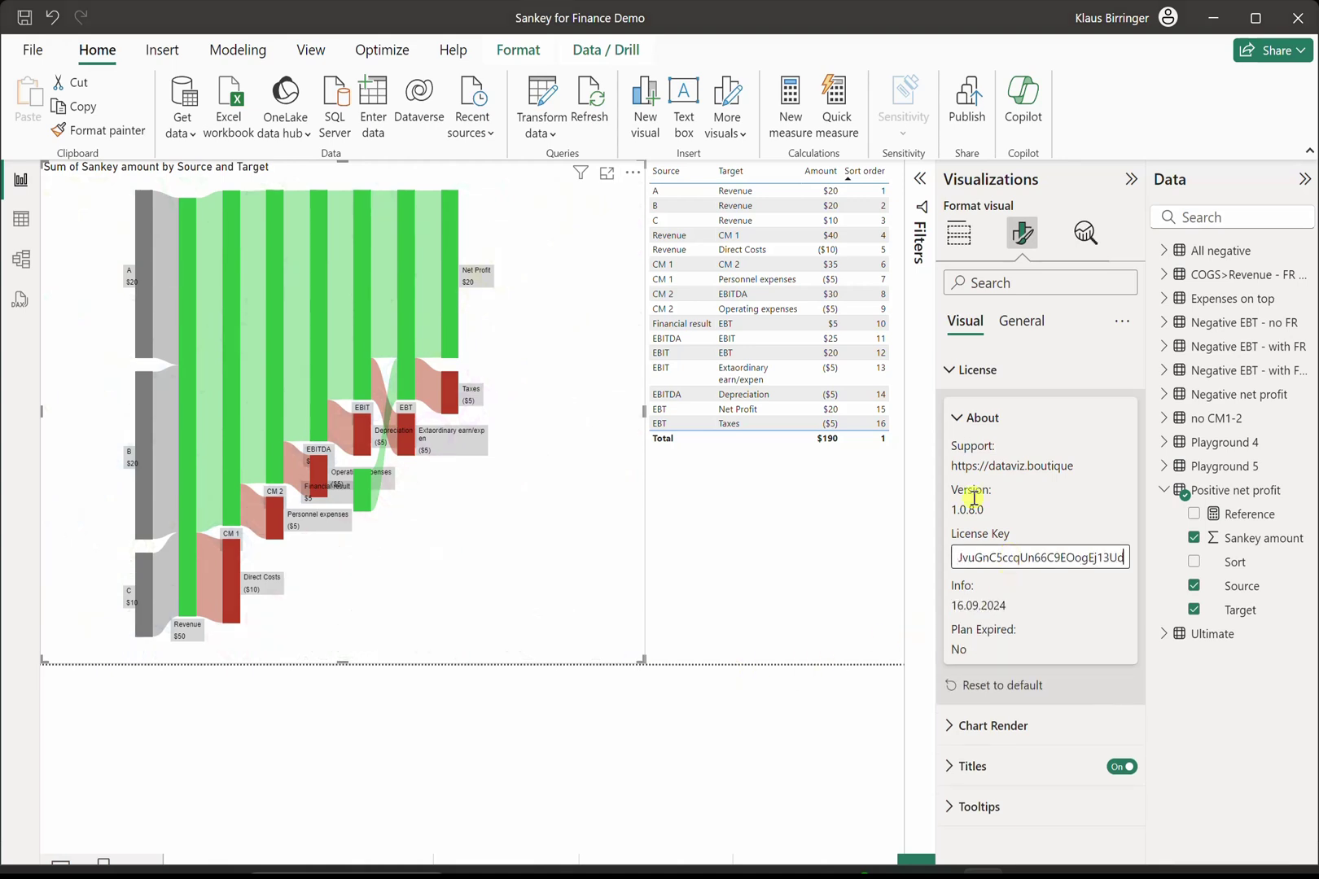
- Put Reference in the Reference well and Sort in the Sorting well
click(960, 230)
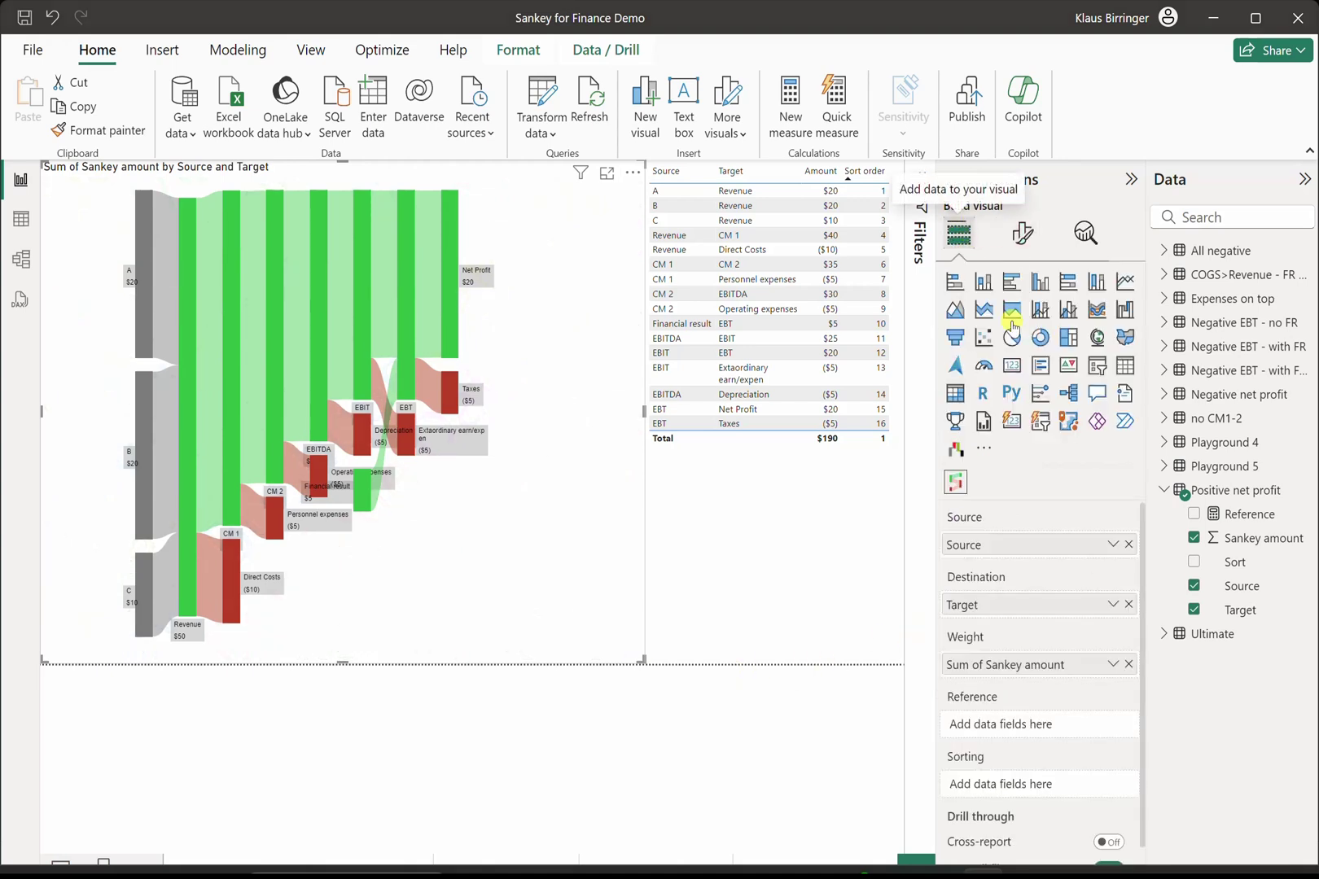
scroll(1105, 641, down, 1)
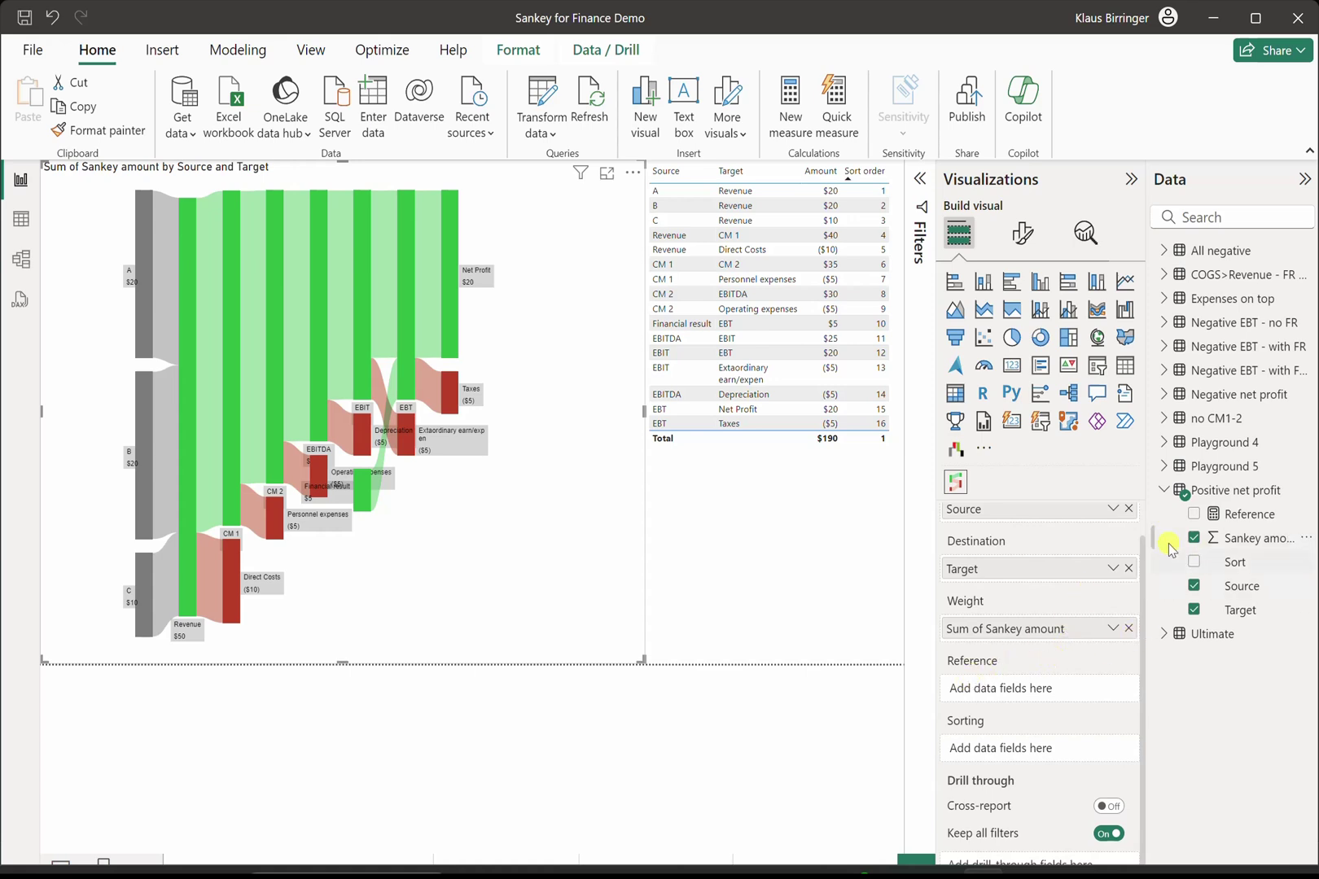
drag(1247, 514, 1036, 697)
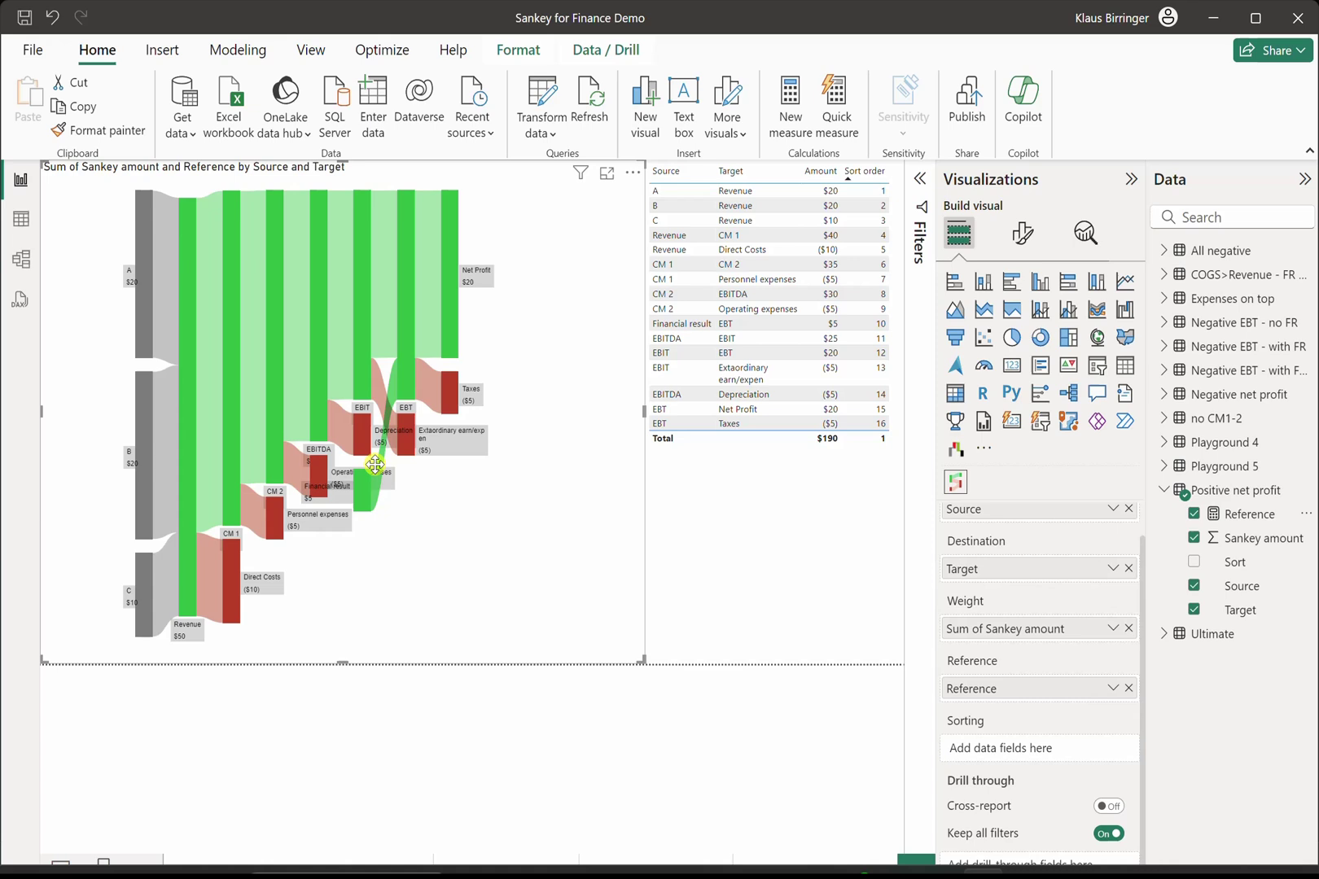
drag(1235, 562, 1062, 757)
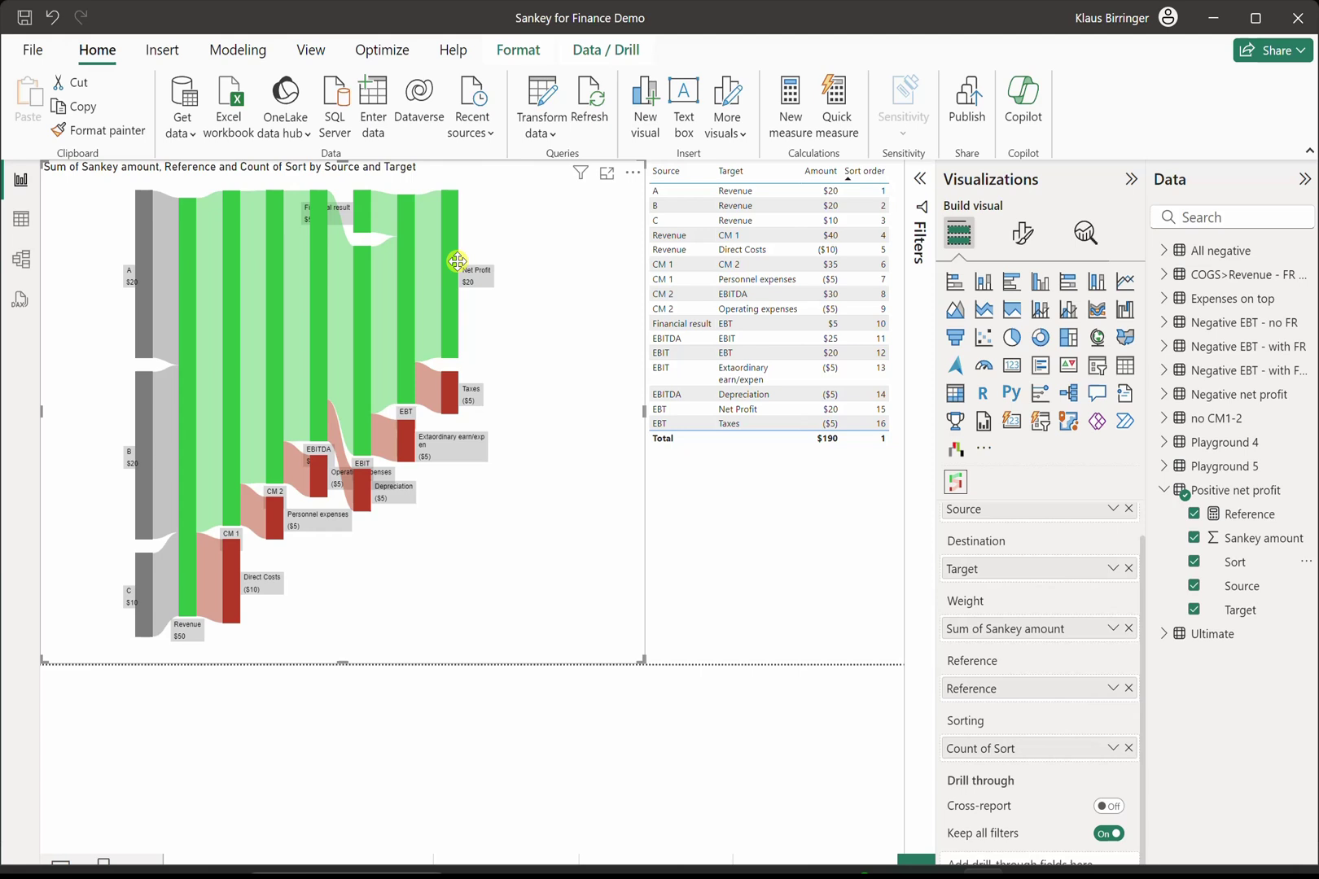
mouse_move(462, 442)
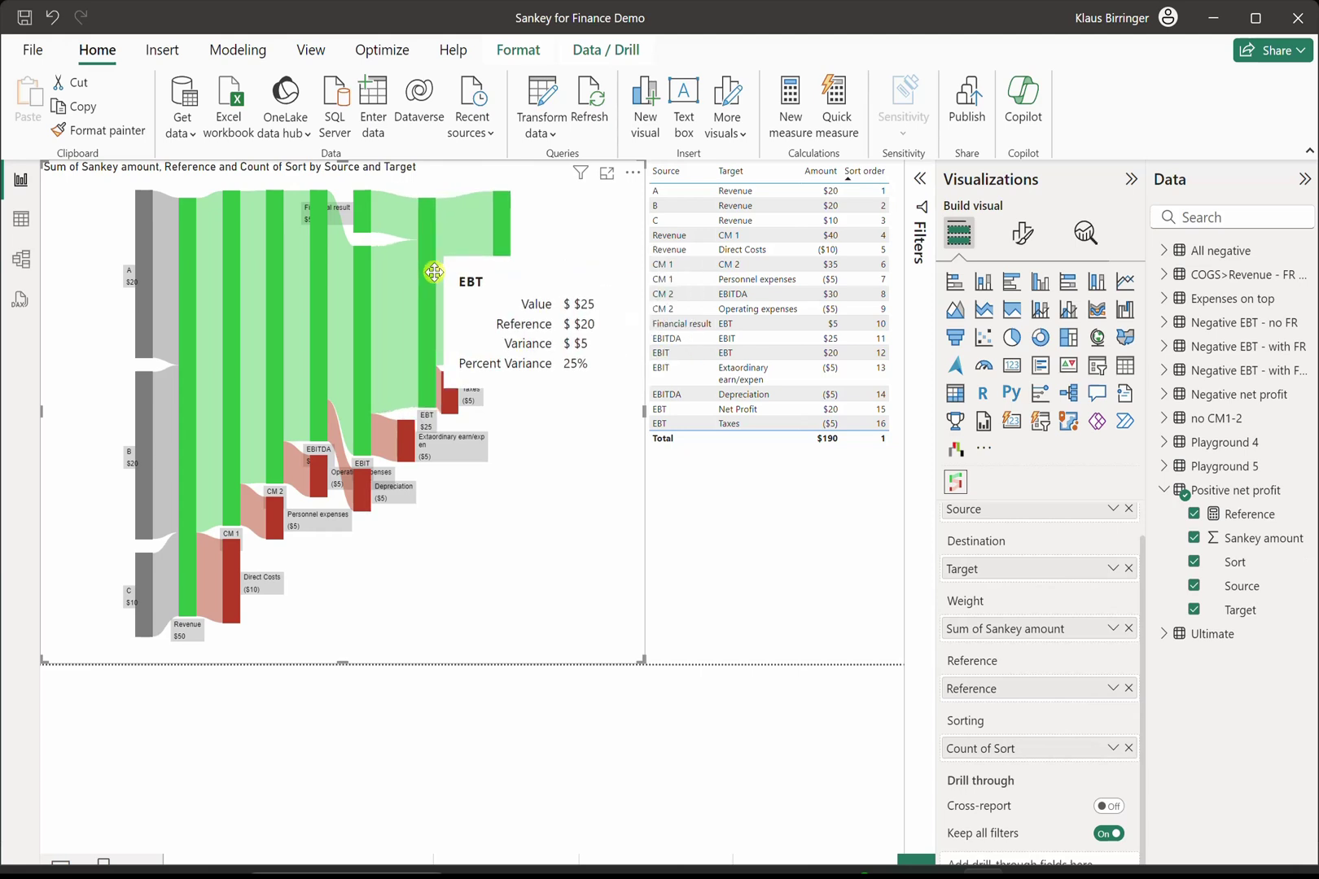
mouse_move(435, 420)
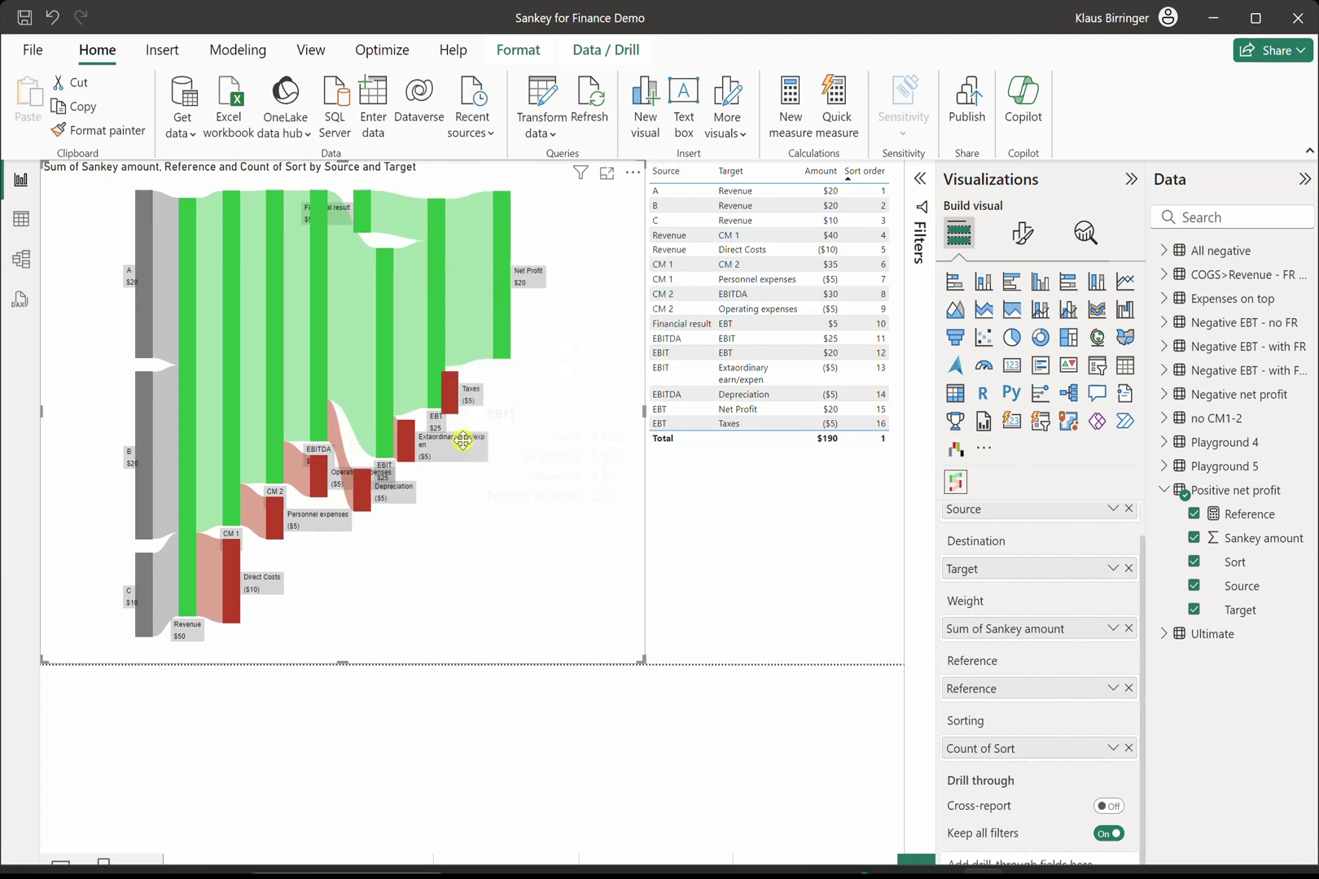
- Toggle Reset Visual under Chart Render to reset the node layout
click(1022, 233)
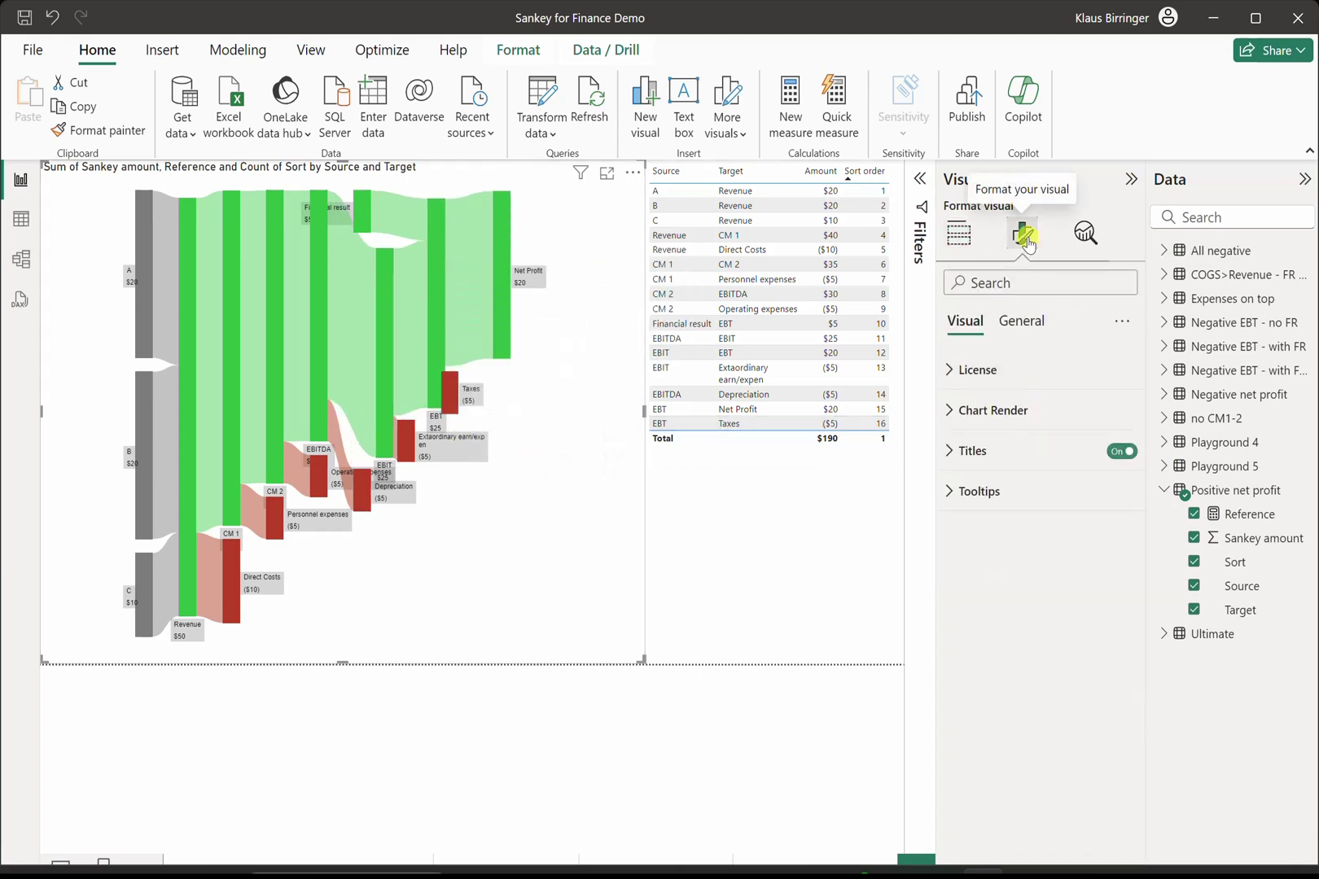
click(1016, 378)
click(1020, 408)
scroll(1093, 412, down, 1)
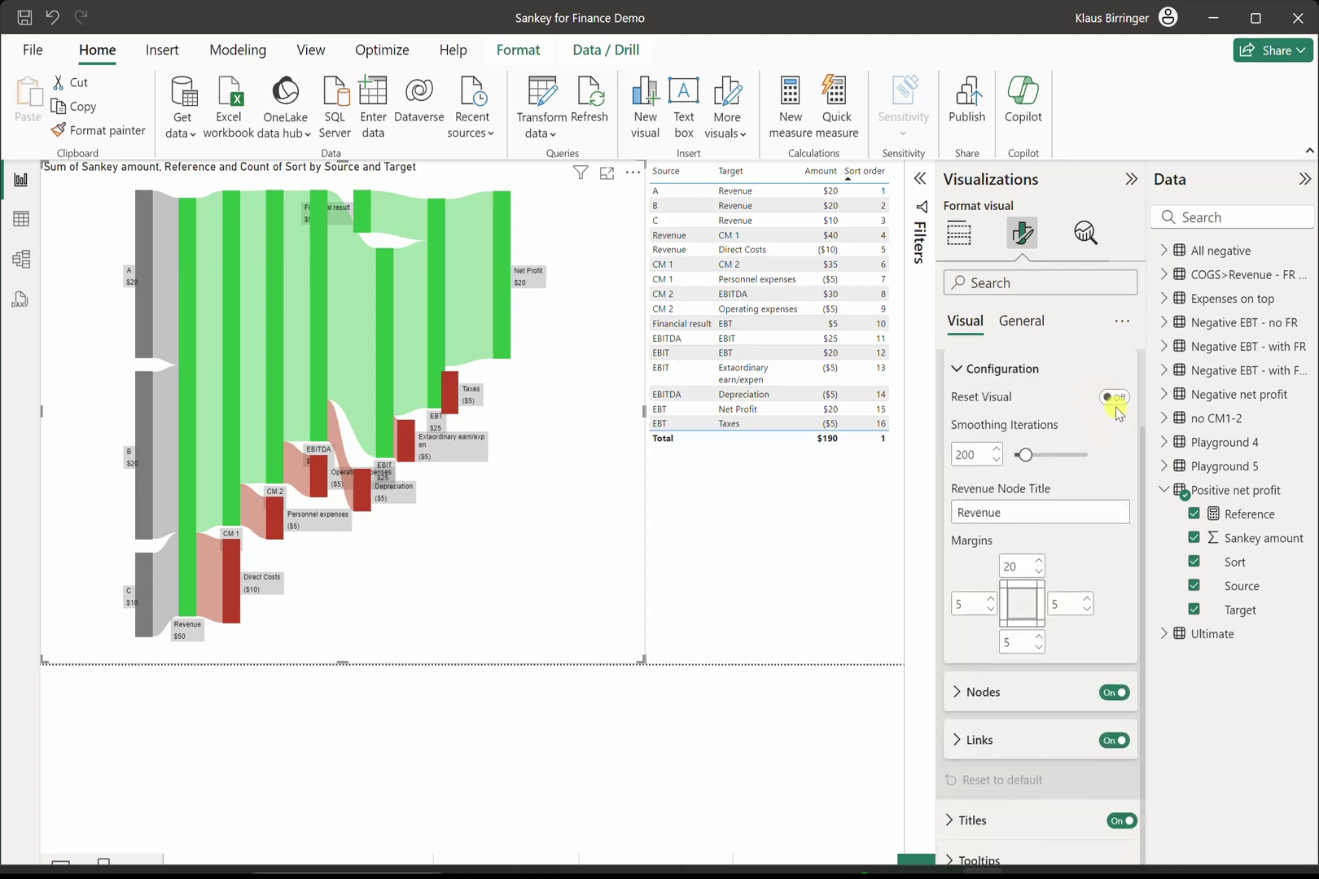
click(1114, 400)
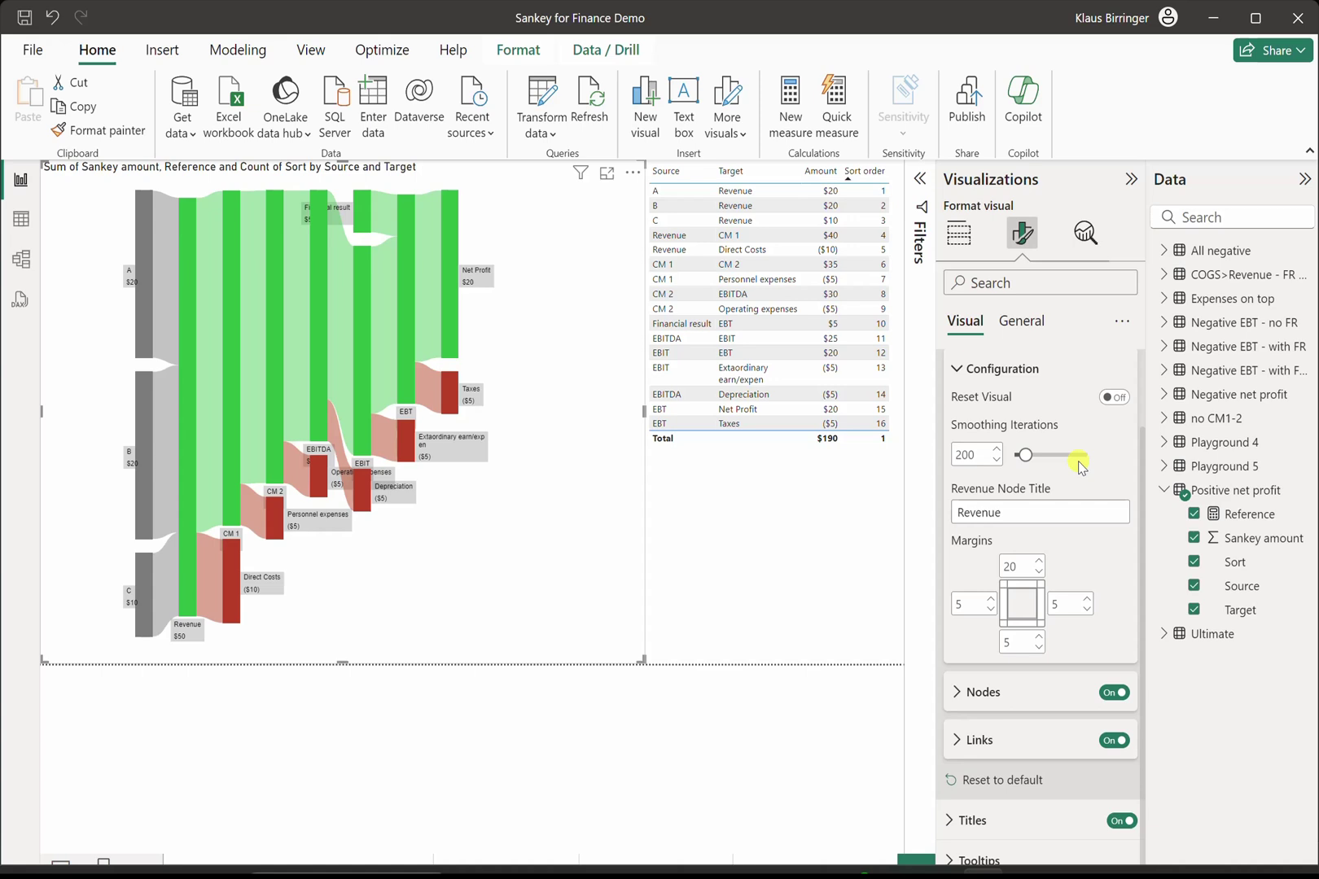
- Keep 'Revenue' as the Revenue Node Title after a trial edit
click(1019, 517)
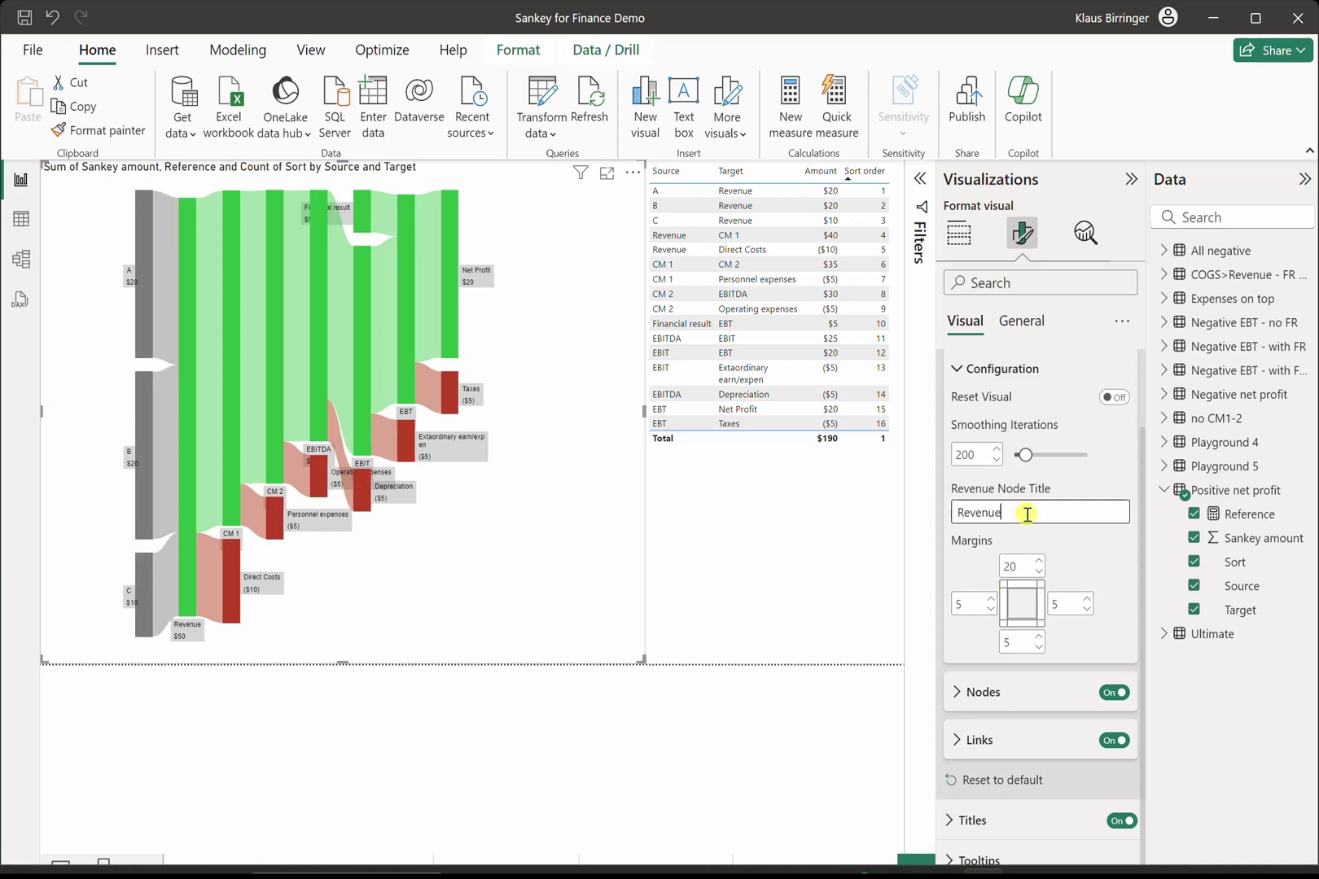
key(Return)
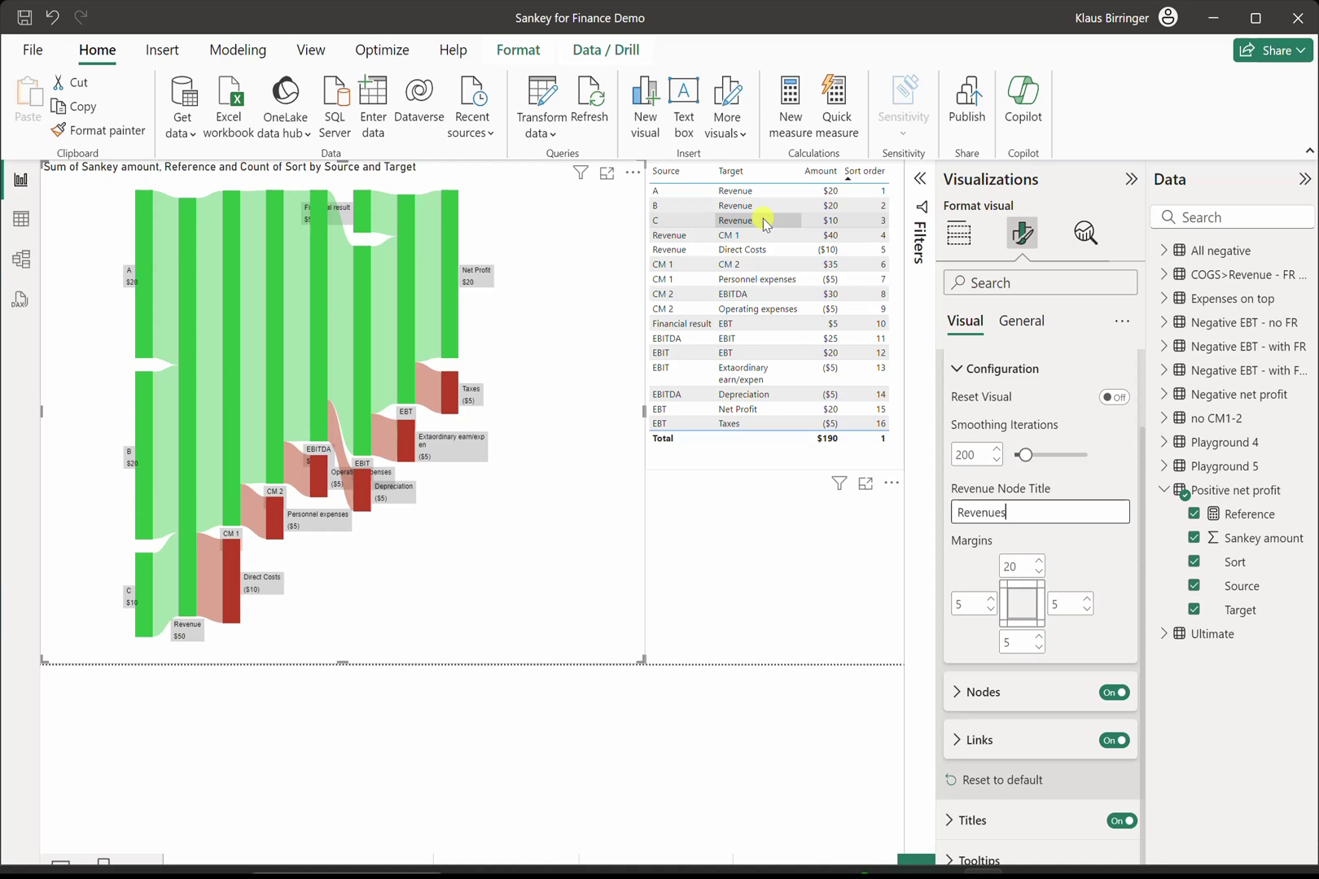
click(1025, 513)
mouse_move(186, 412)
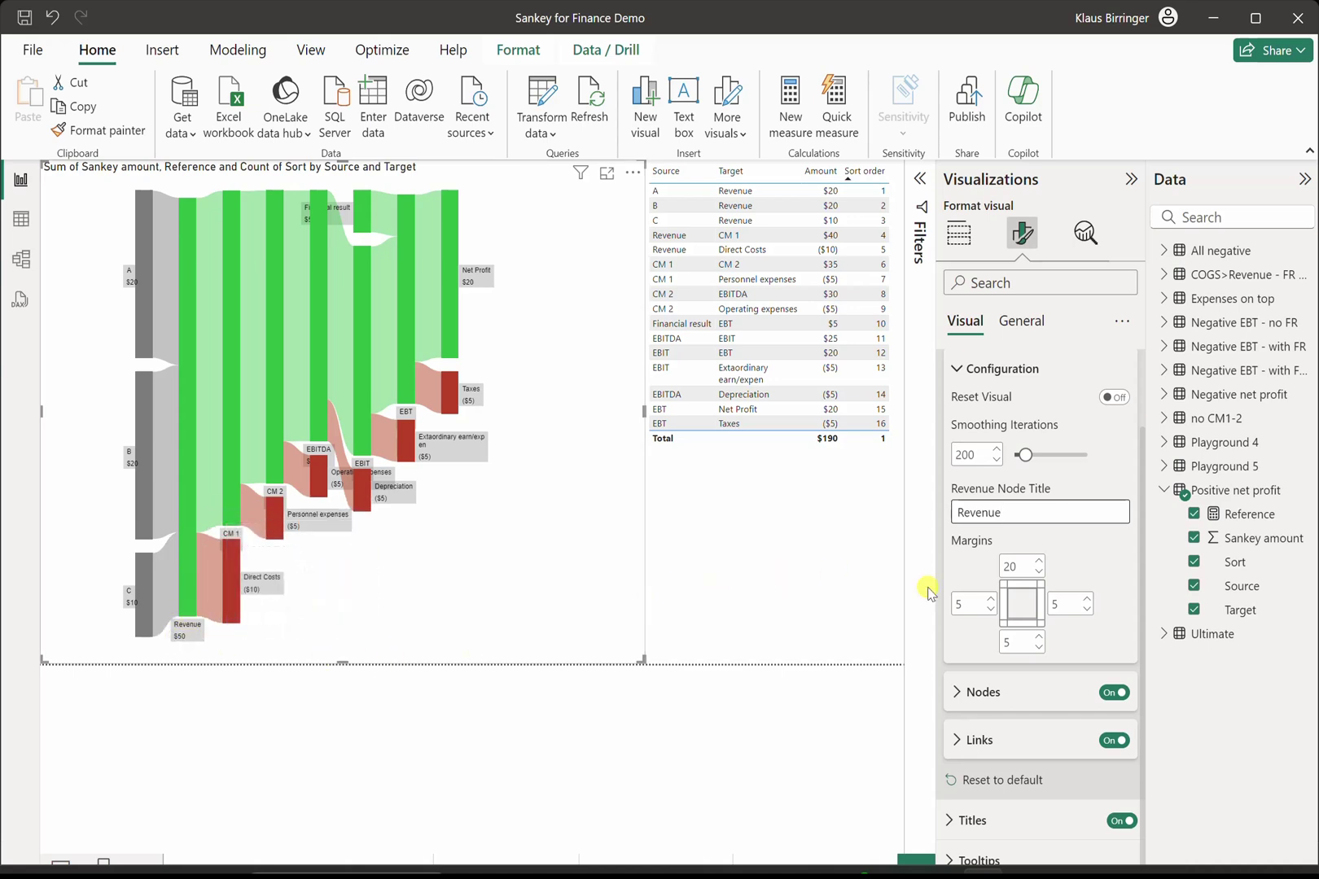
click(982, 692)
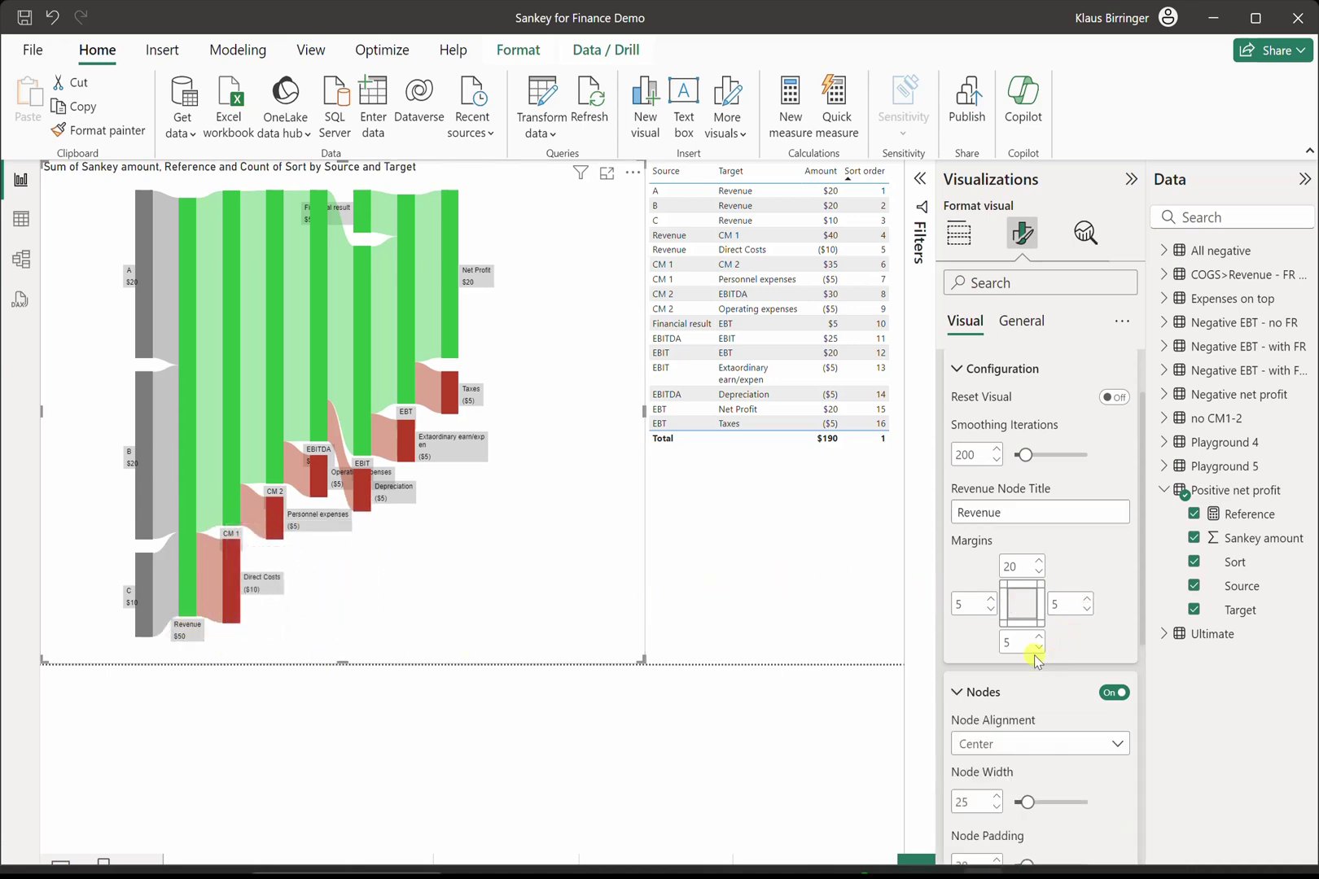
click(1015, 543)
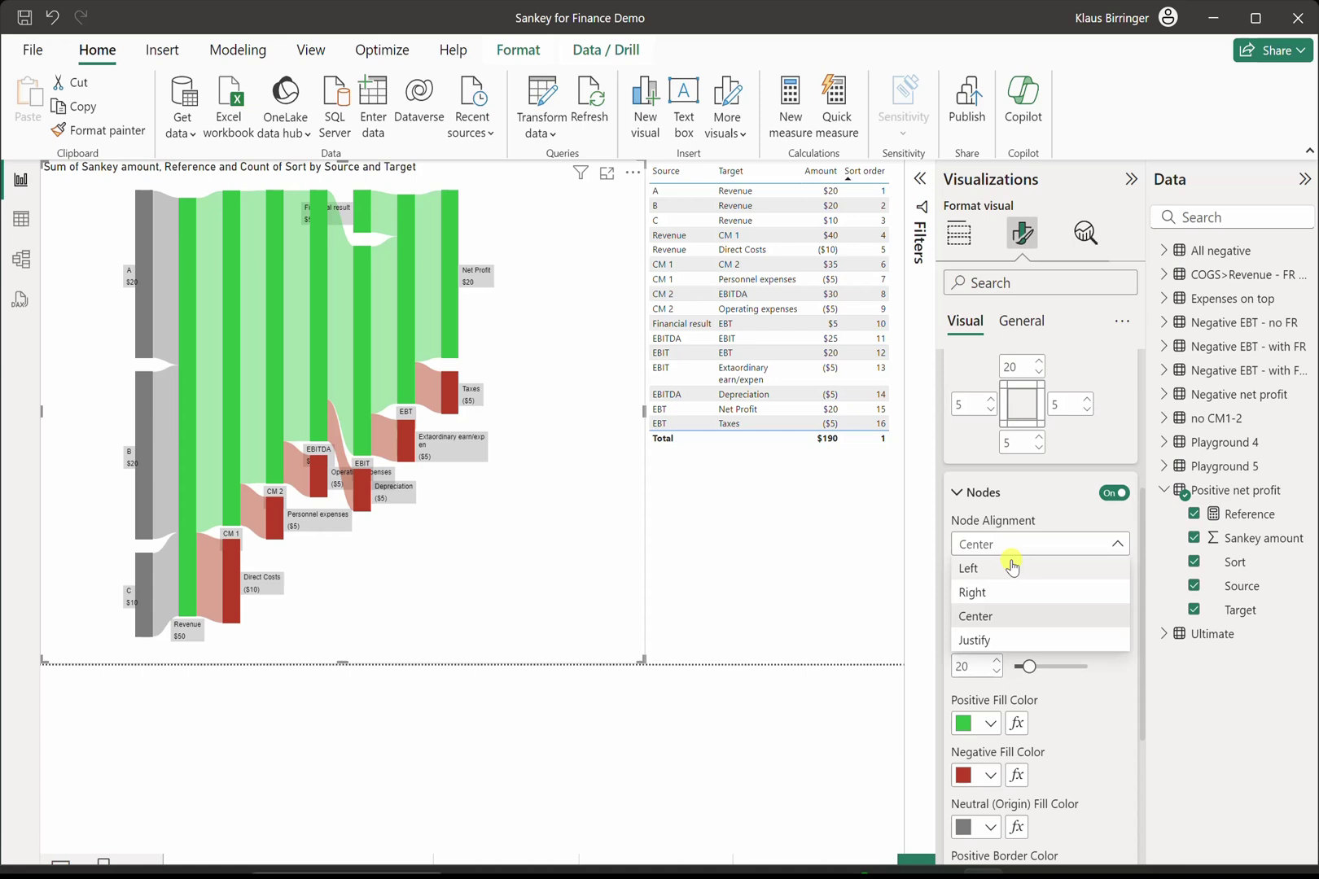
click(1012, 568)
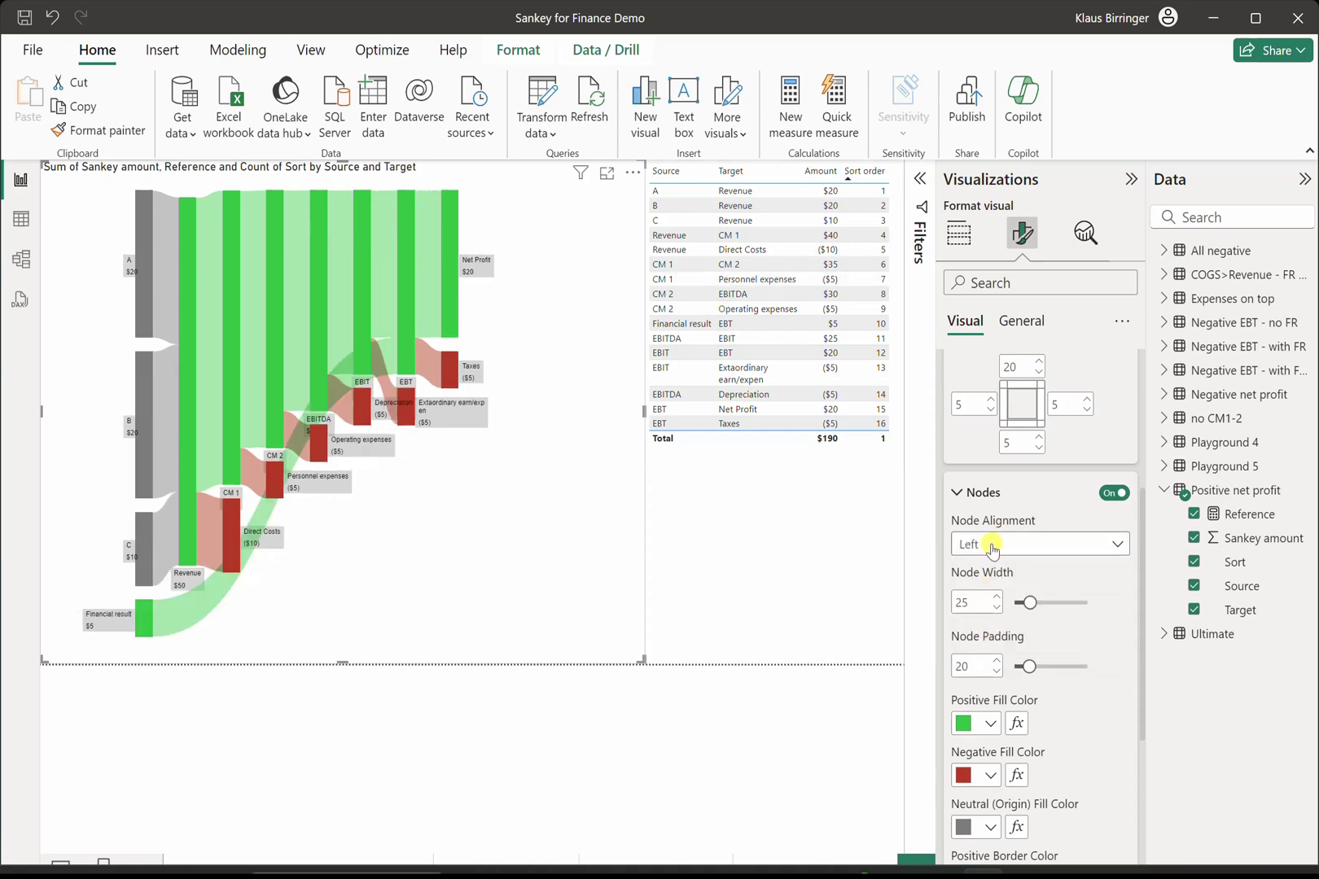
click(996, 544)
click(996, 591)
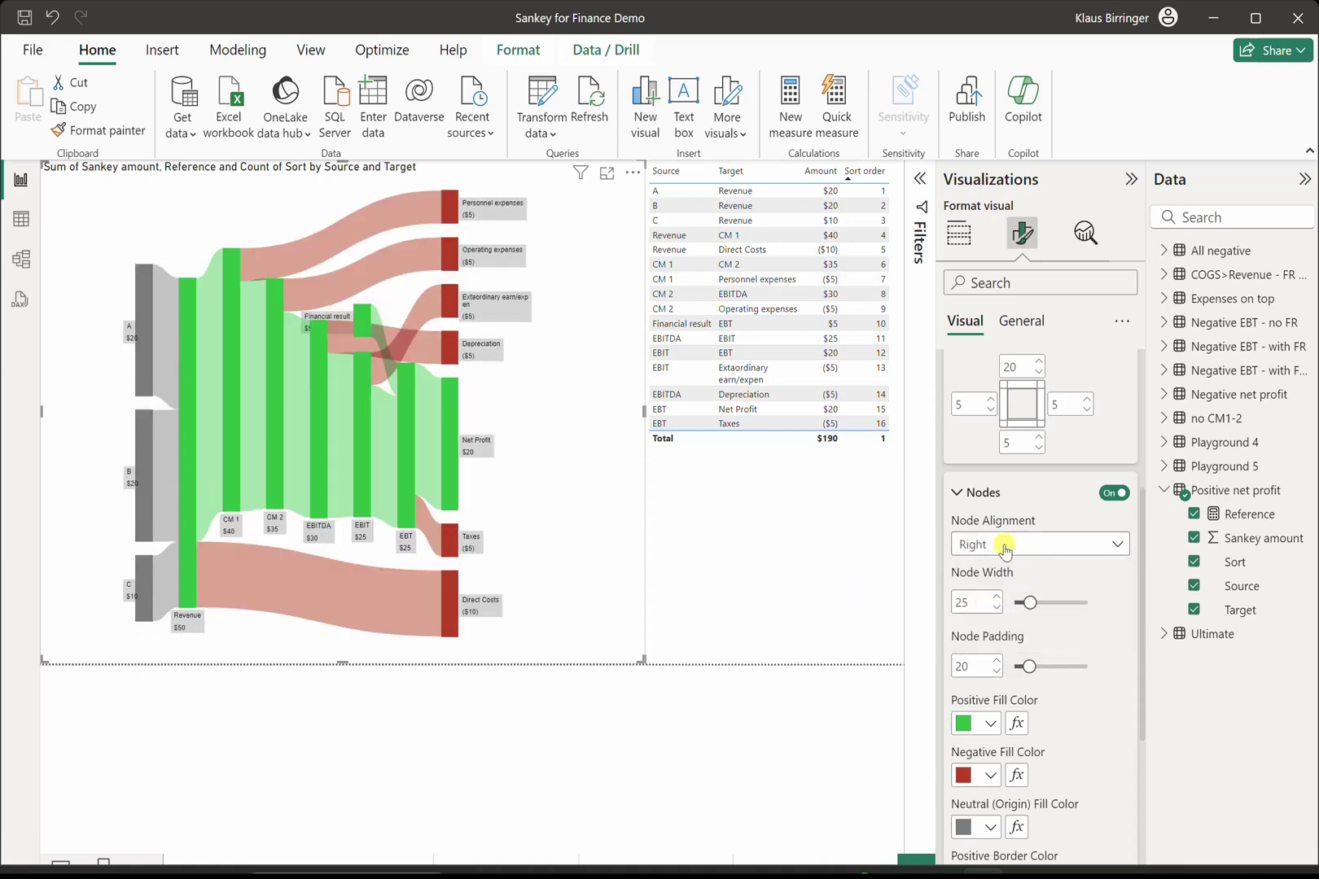
click(1037, 545)
click(989, 615)
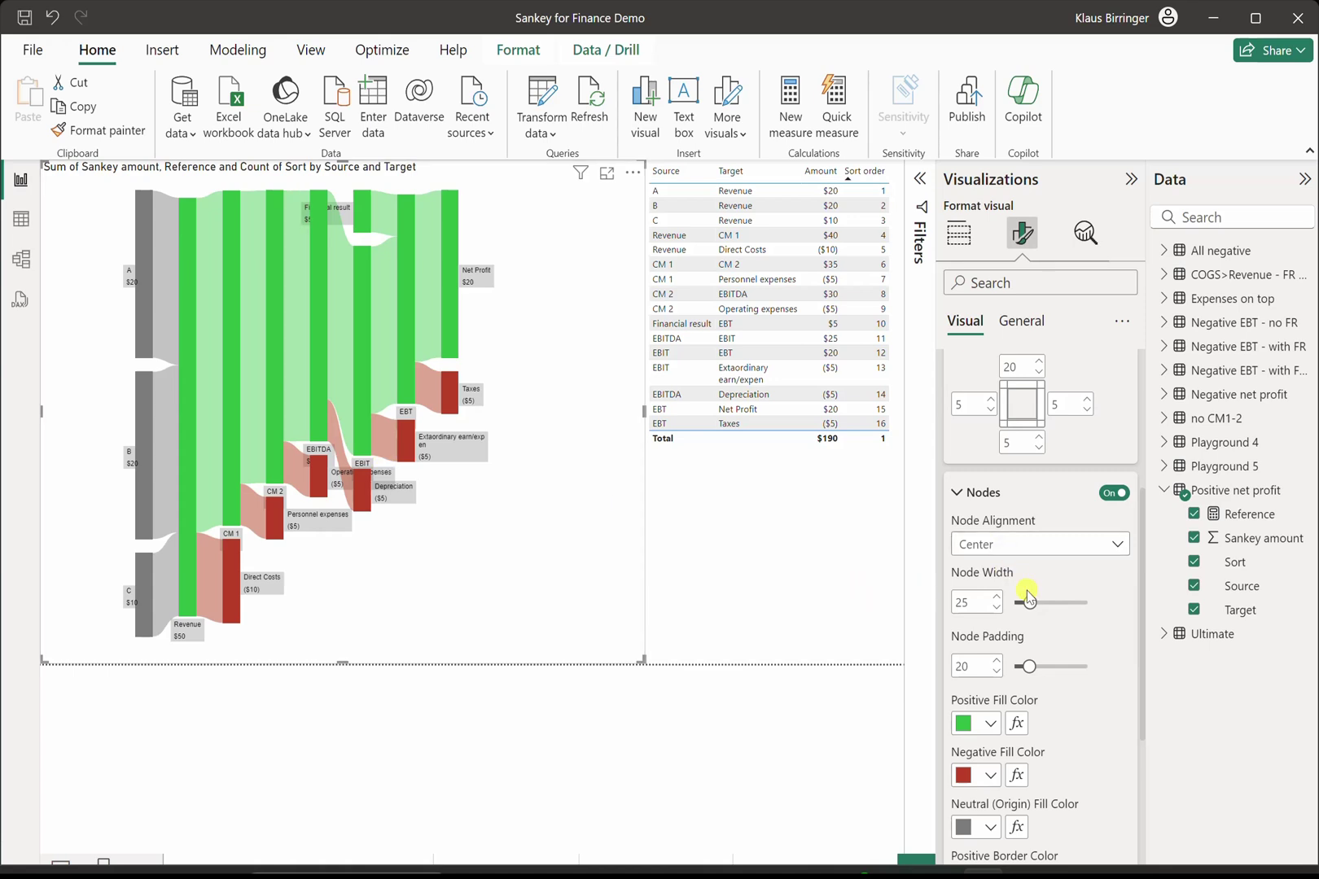
- Try node width 10, restore it to 25, and set node padding to 50
double_click(974, 602)
key(Return)
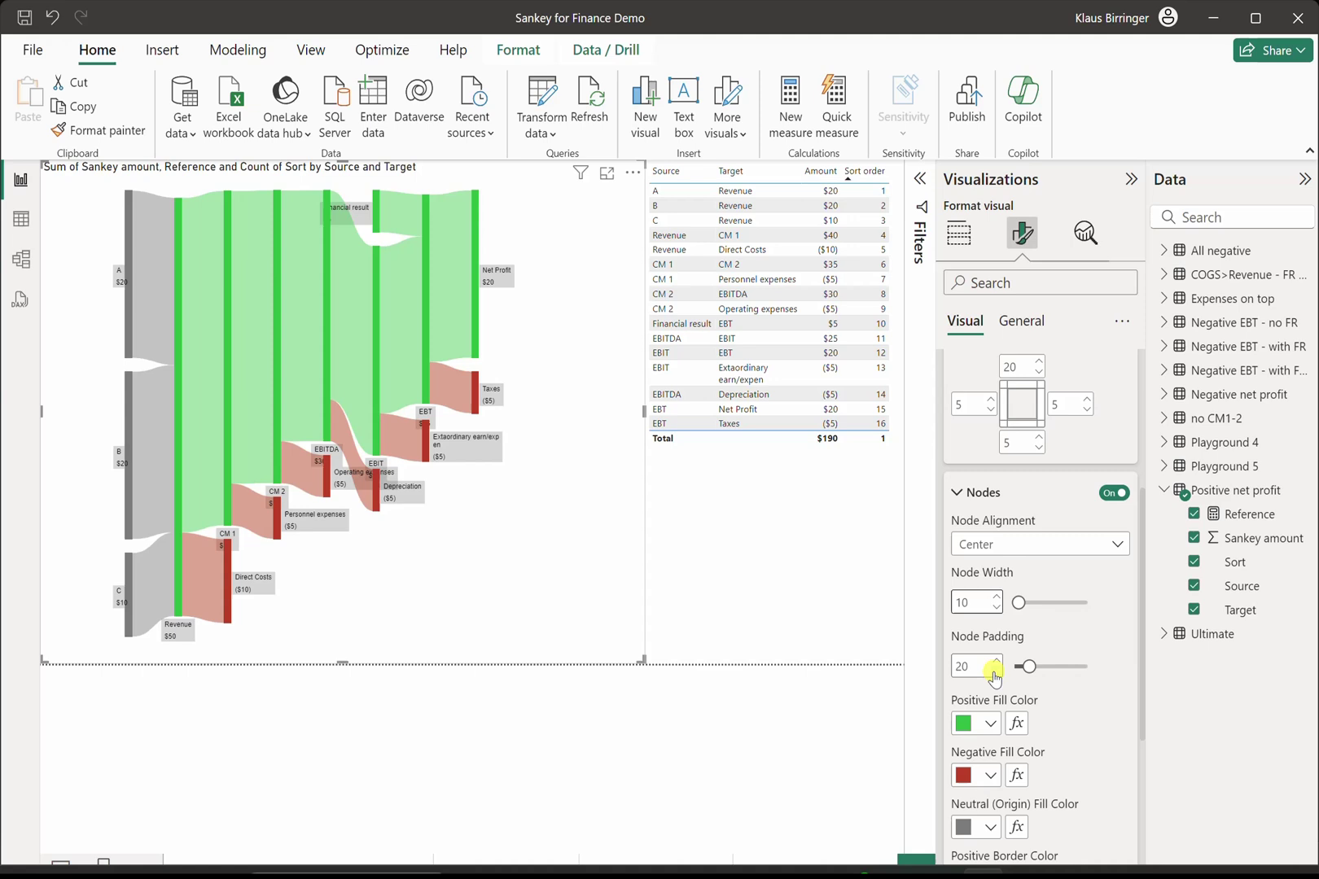
text(25)
key(Return)
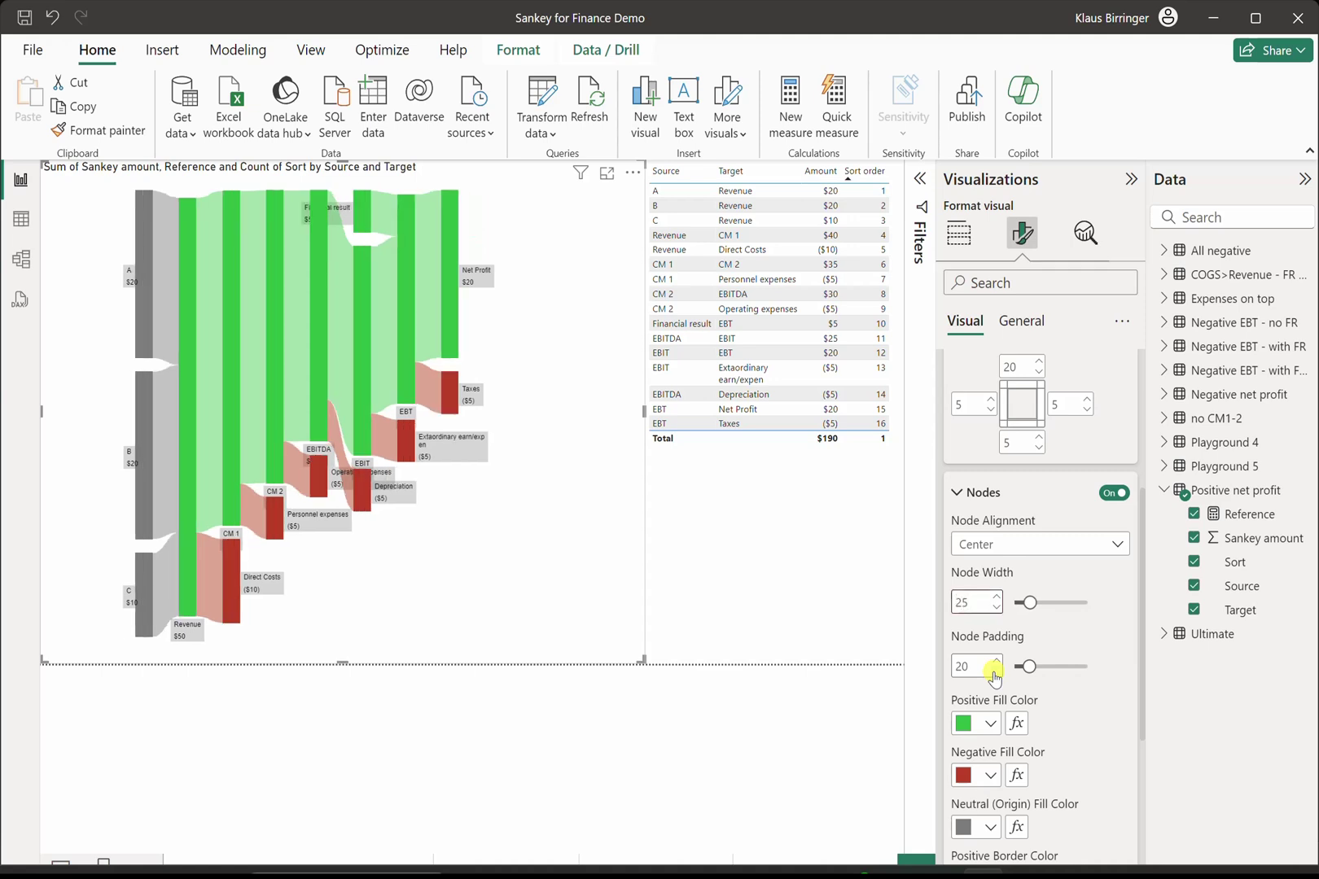
double_click(972, 668)
text(50)
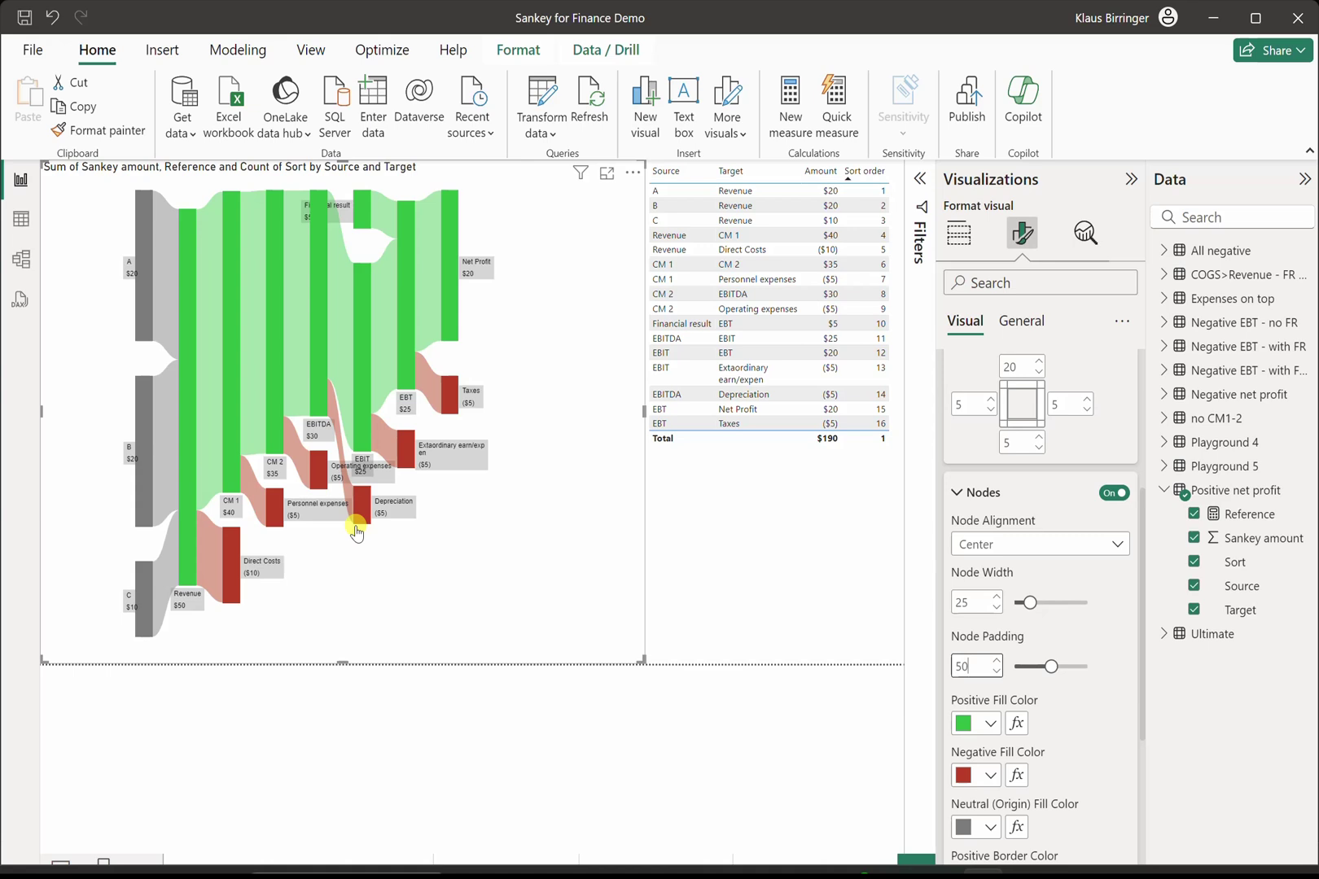
scroll(1001, 625, down, 4)
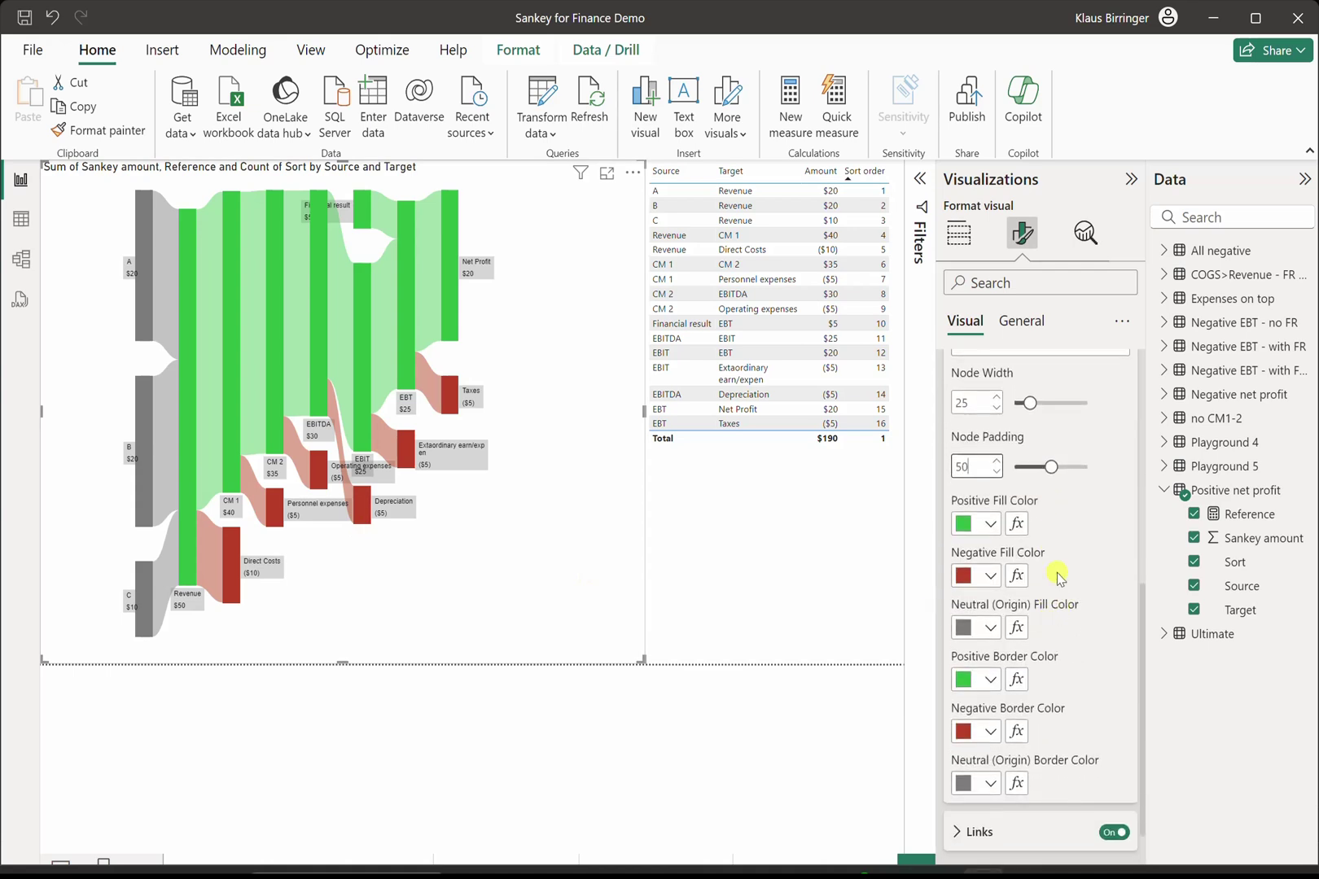
- Inspect the node fill colour Rules conditional formatting and dismiss it unchanged
click(1017, 526)
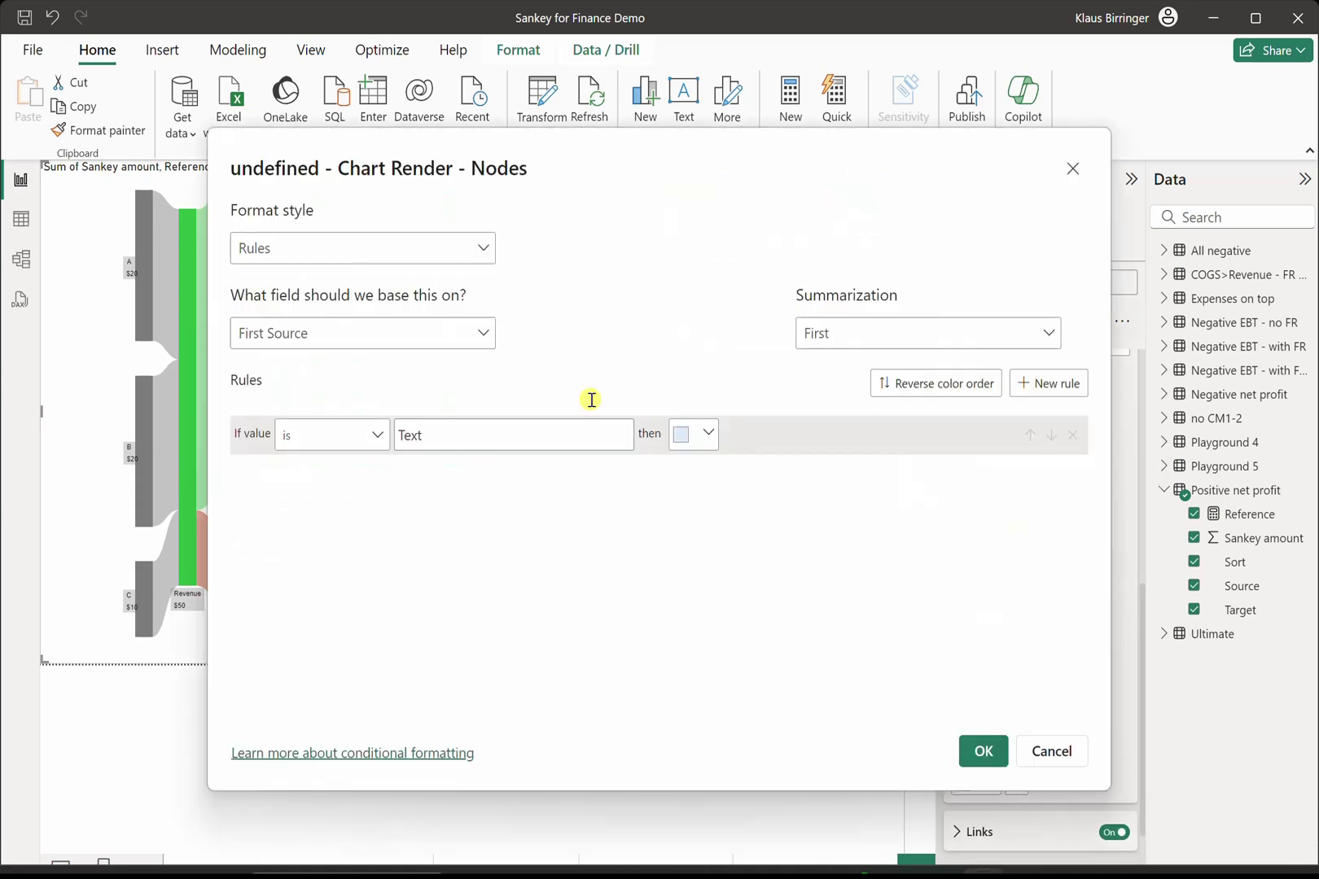
click(379, 248)
click(466, 237)
click(385, 351)
click(613, 315)
click(1072, 751)
scroll(1089, 647, down, 1)
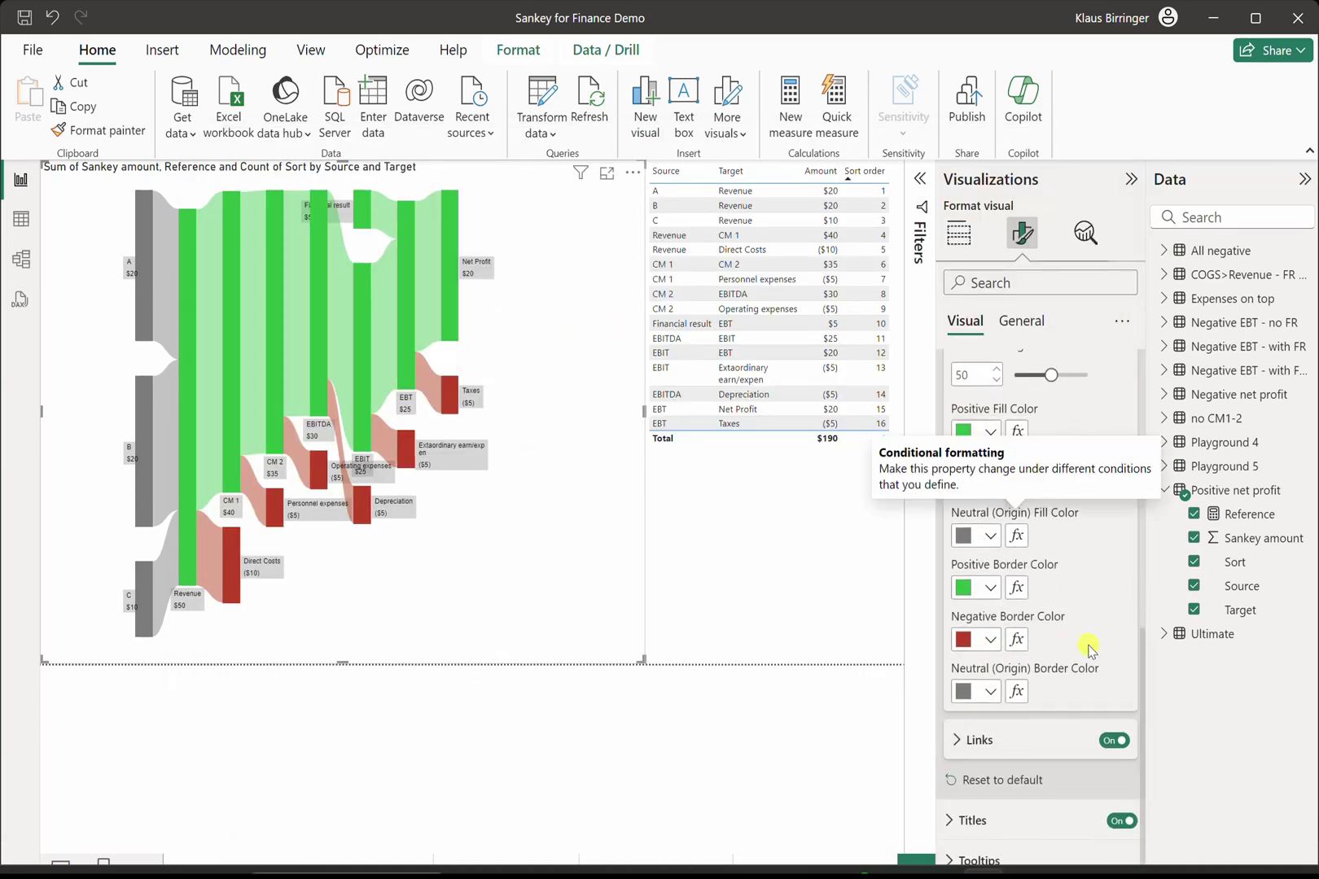
- Try link curvature 100, return it to 1, and set link blend mode to Normal
click(979, 739)
scroll(1031, 726, down, 1)
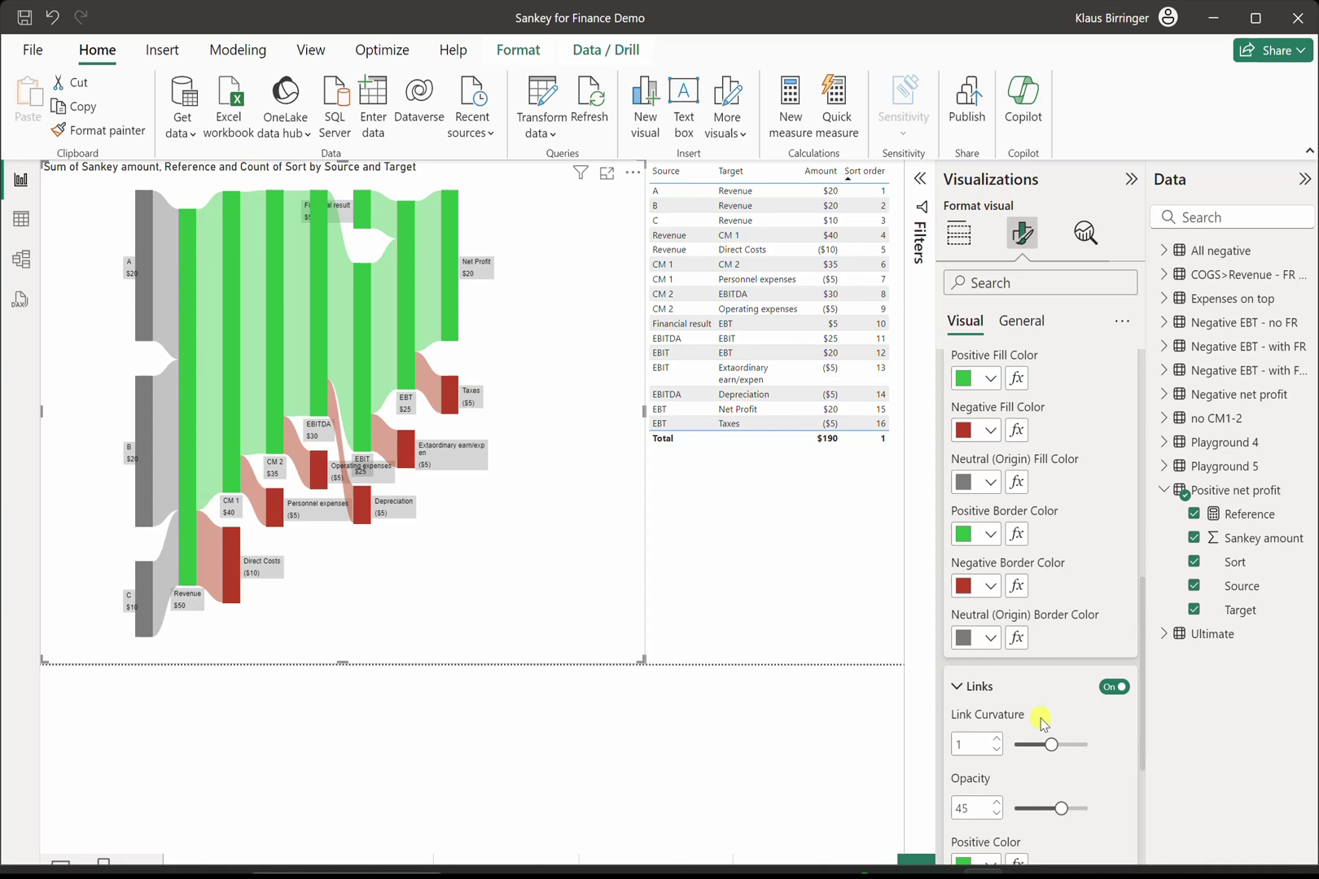
scroll(1041, 723, down, 2)
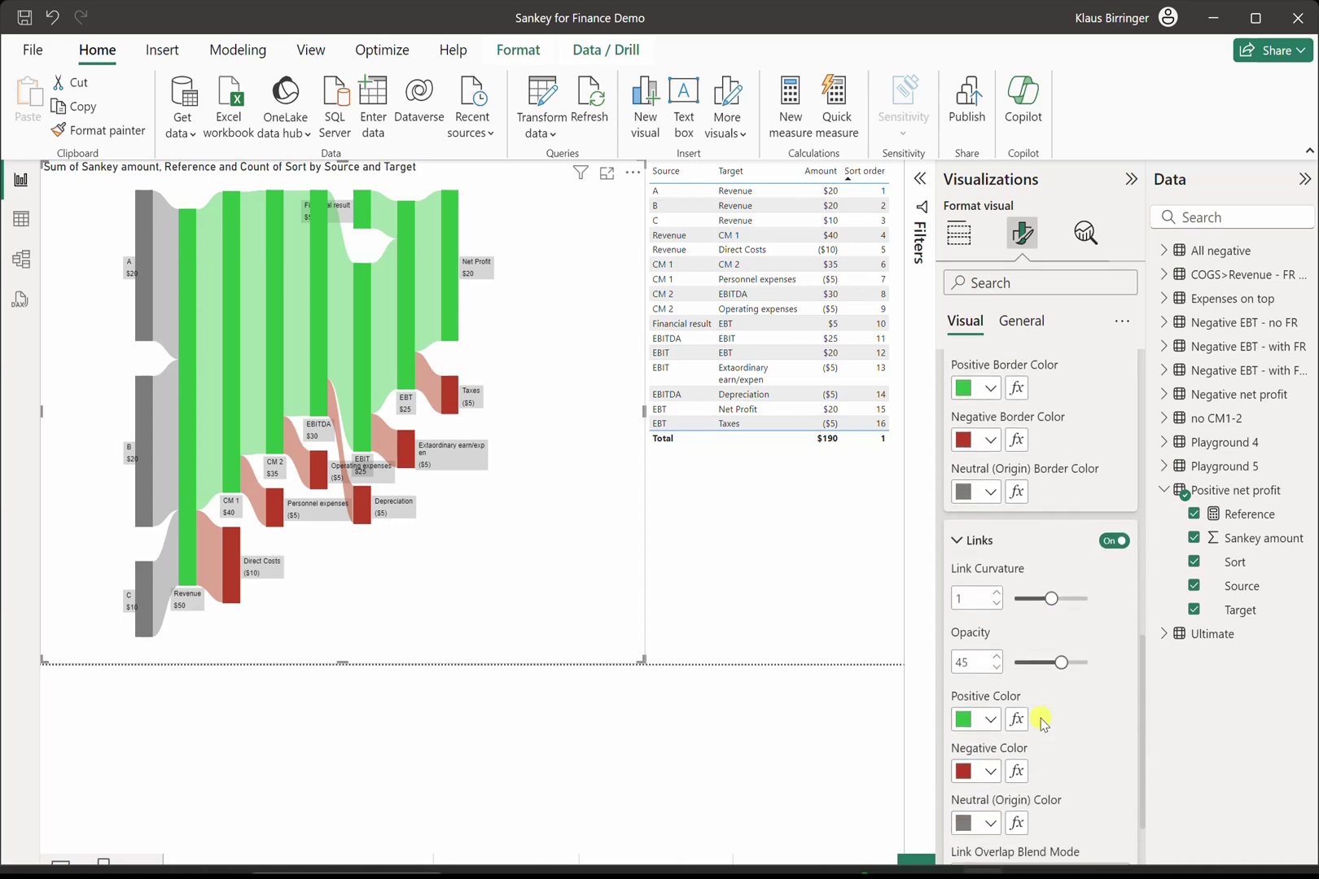
click(970, 598)
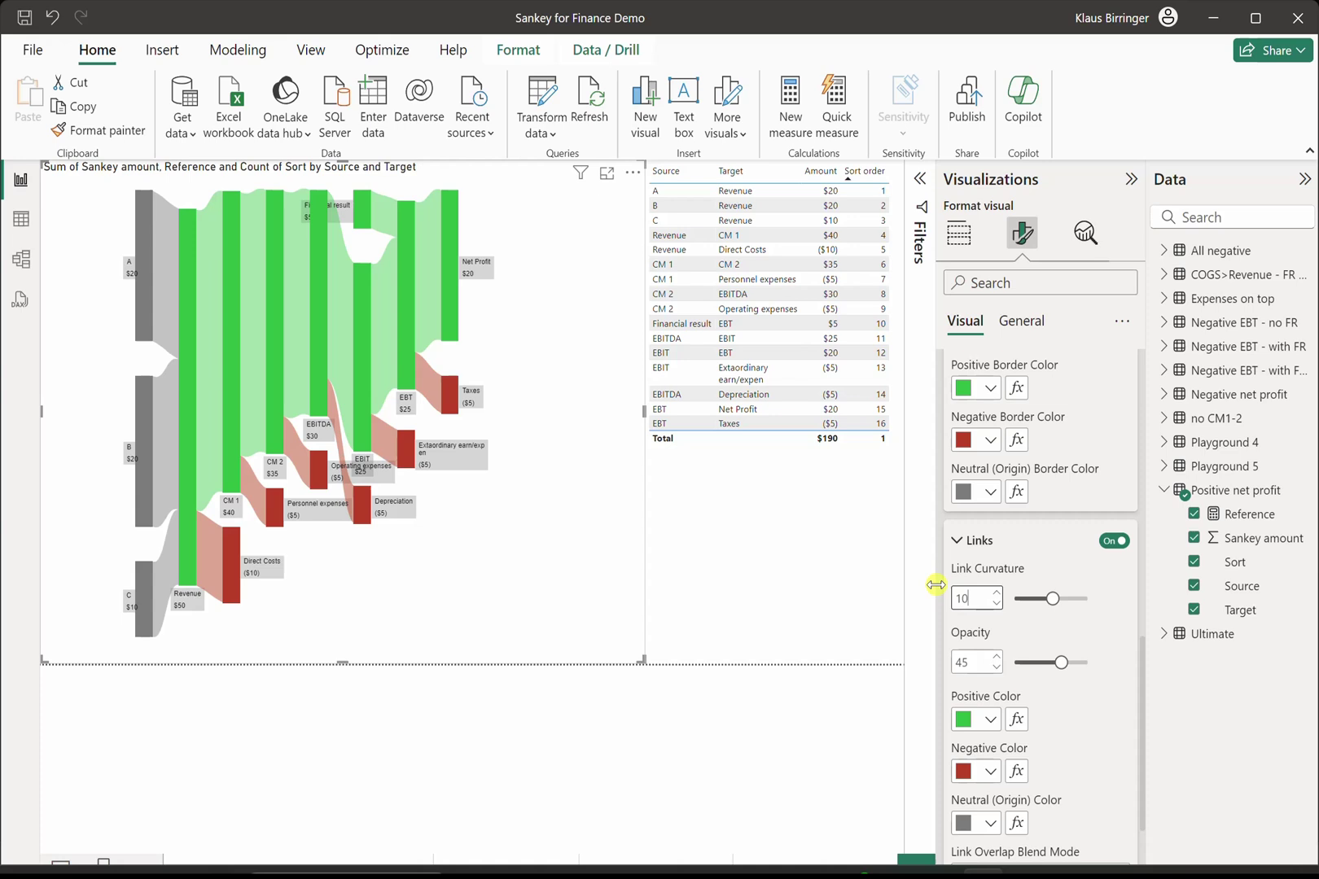
text(0)
key(Return)
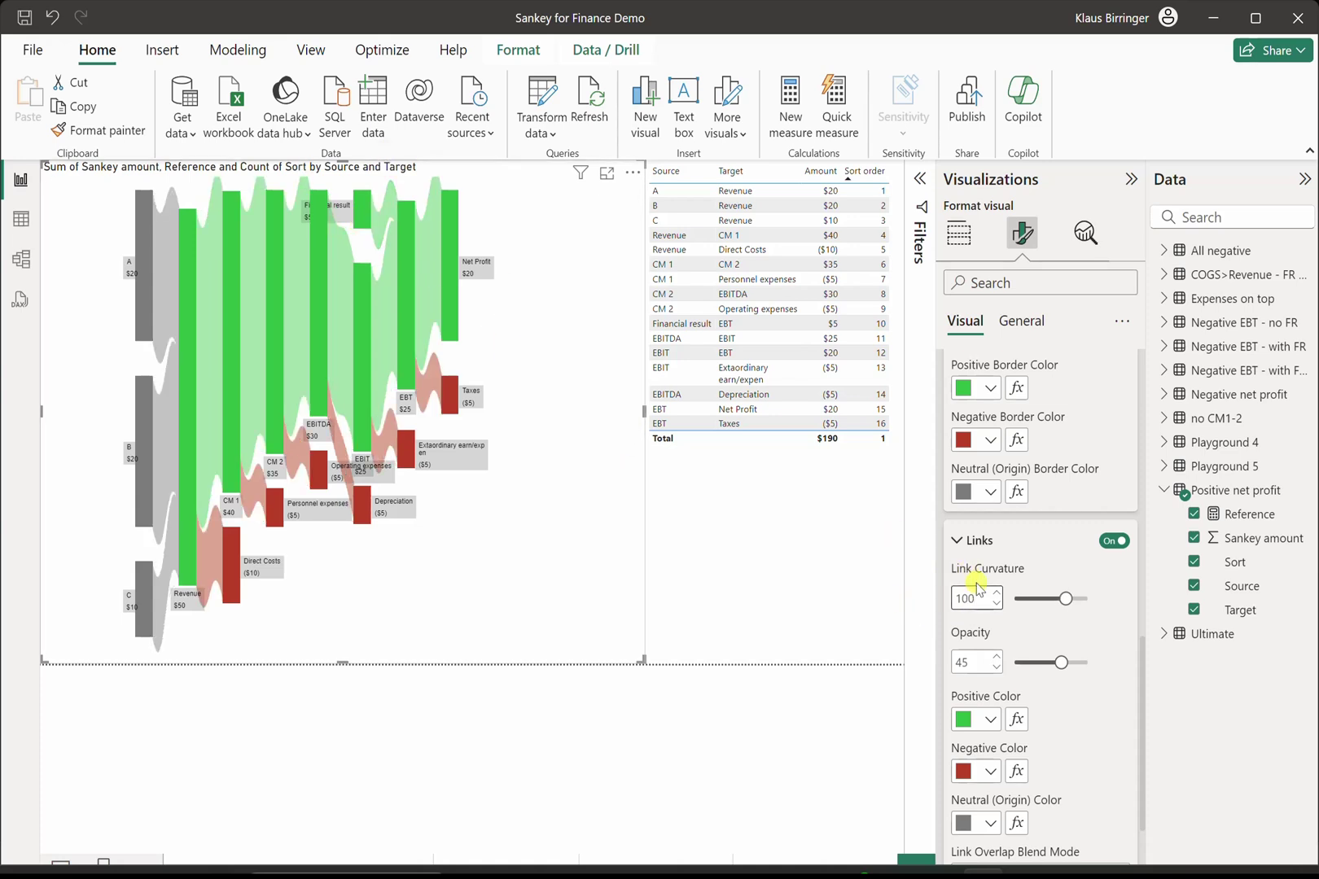
key(BackSpace)
key(BackSpace)
key(Return)
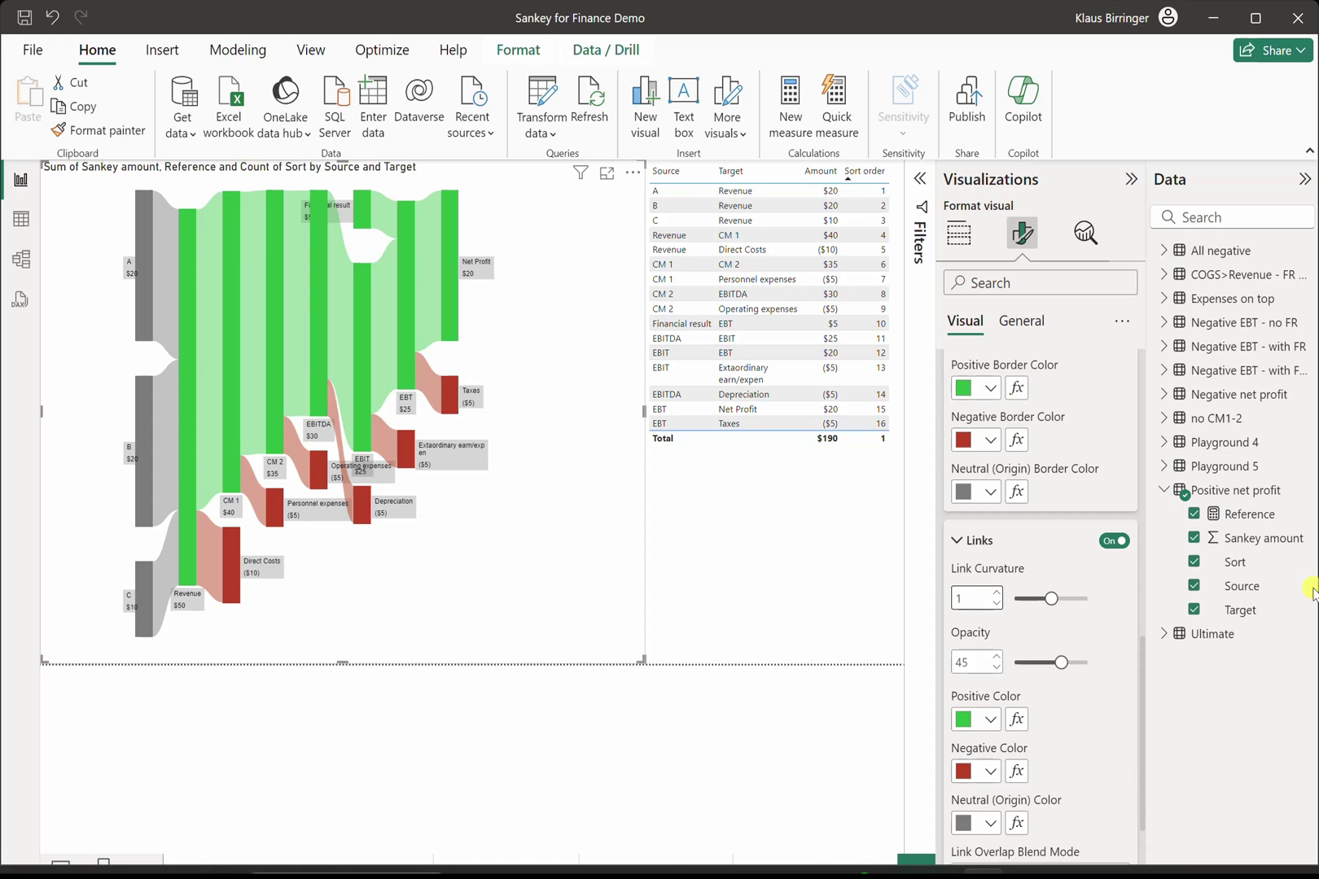
scroll(1119, 665, down, 1)
scroll(1105, 681, down, 2)
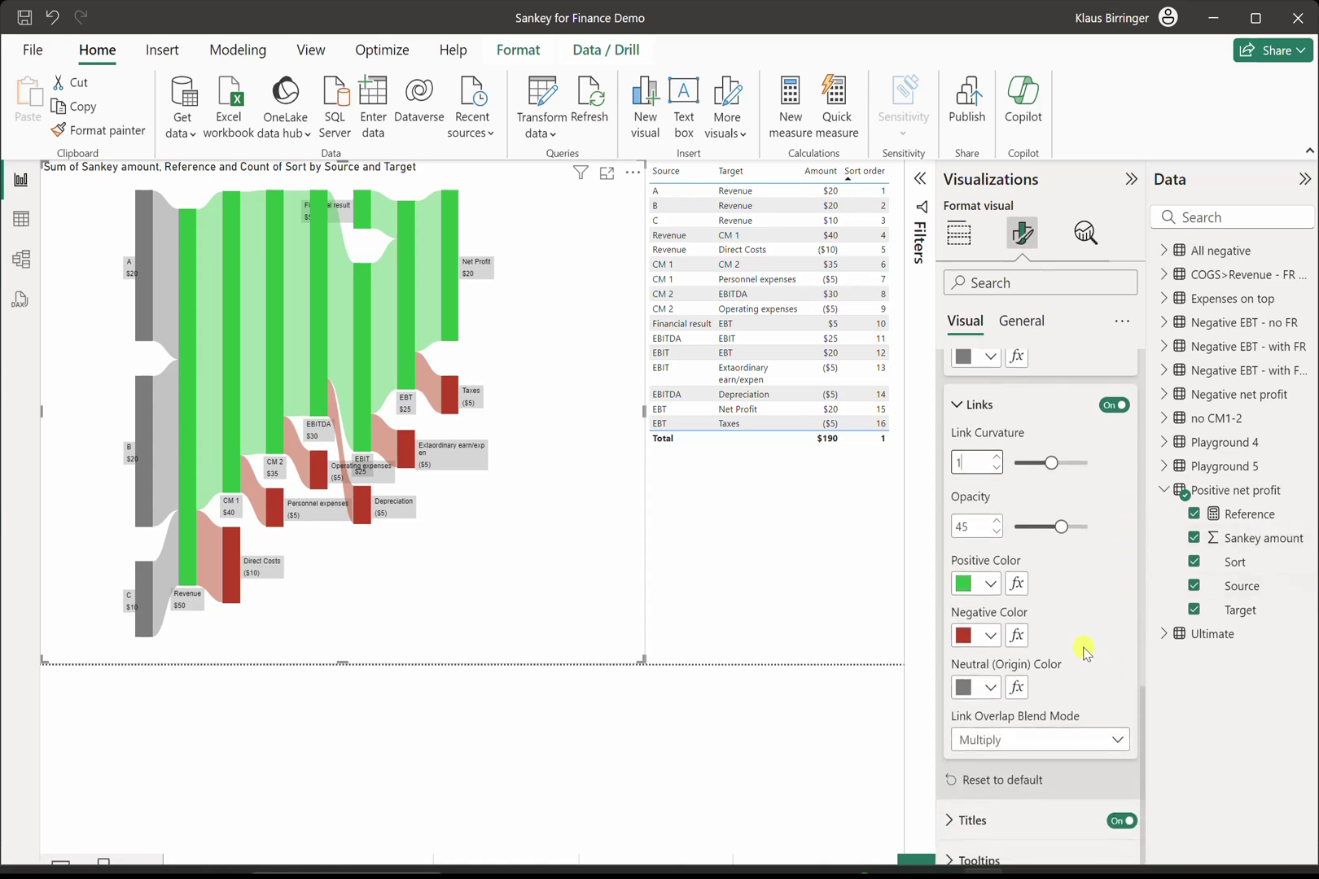
click(1031, 741)
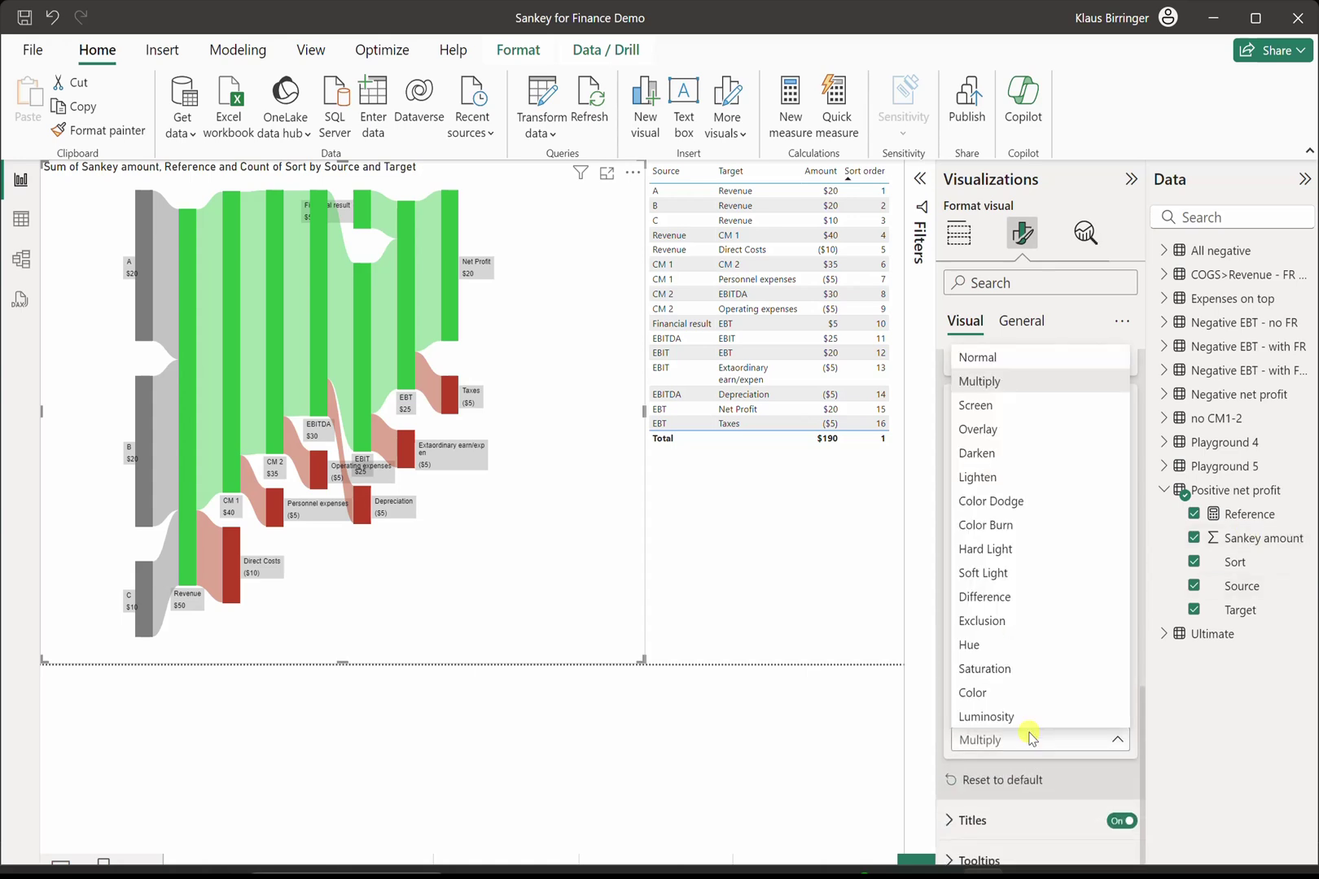
click(991, 361)
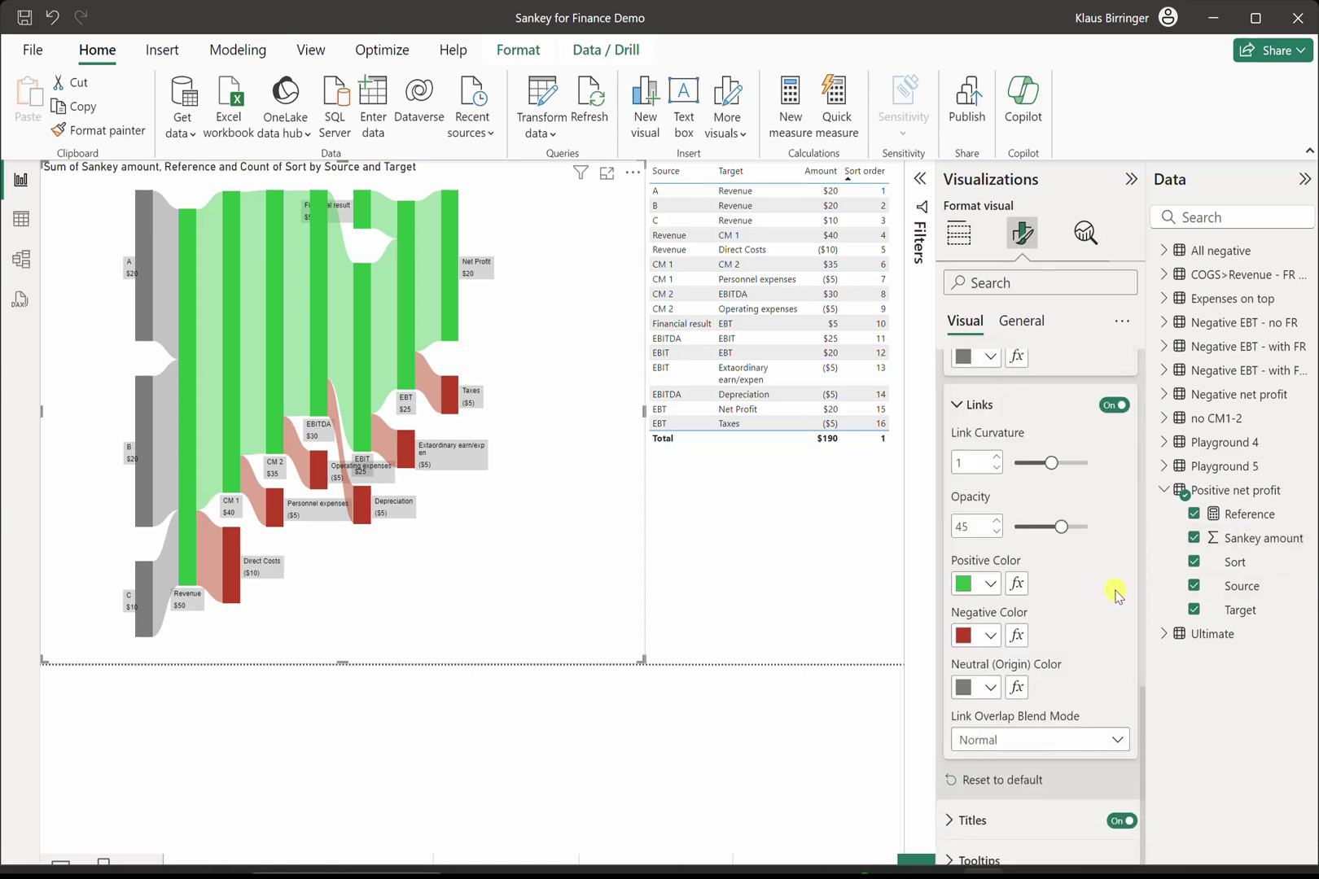
- Set Profit Node Title Position to Below after briefly trying Above
click(971, 820)
scroll(1031, 747, down, 3)
scroll(1046, 623, down, 2)
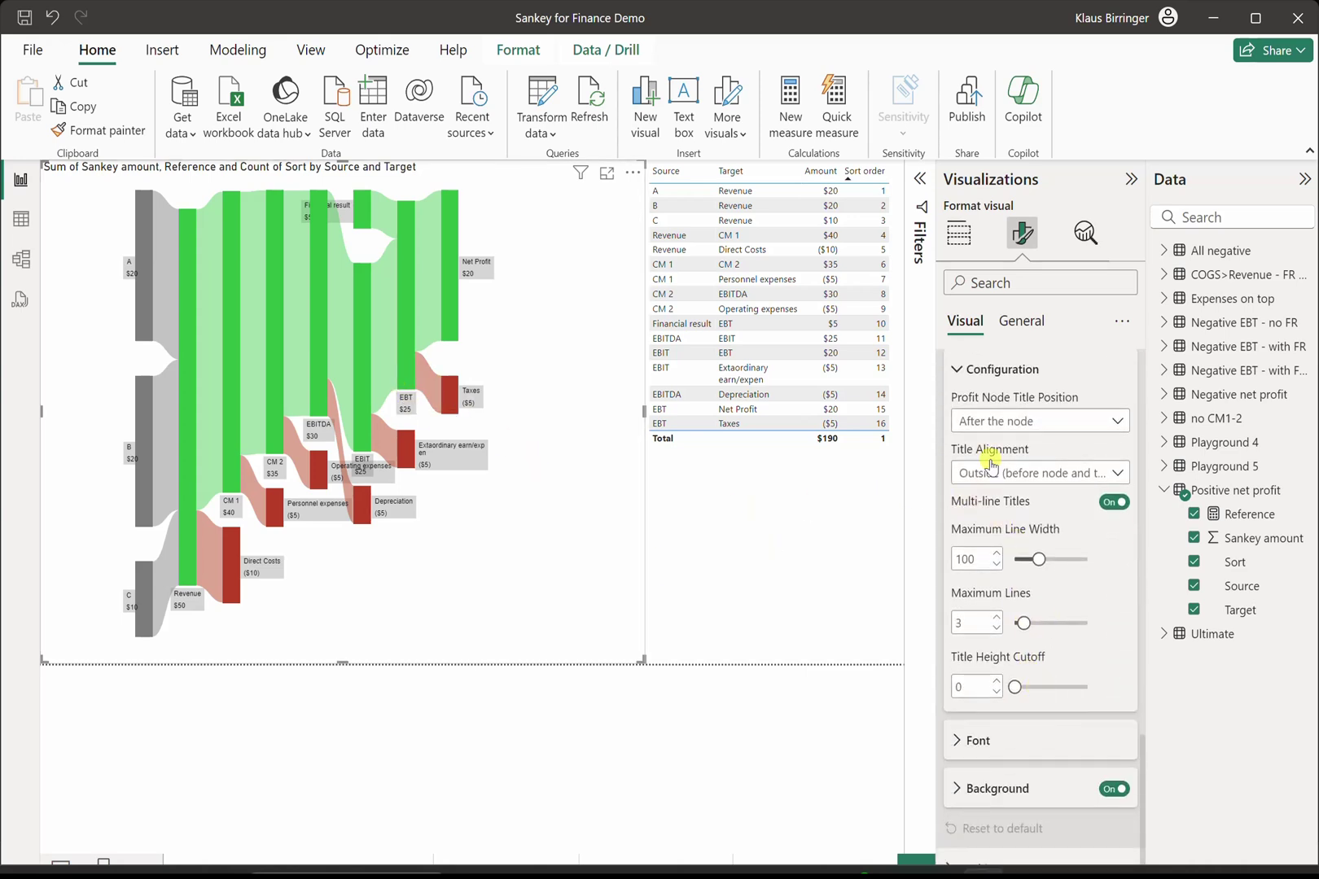
click(989, 424)
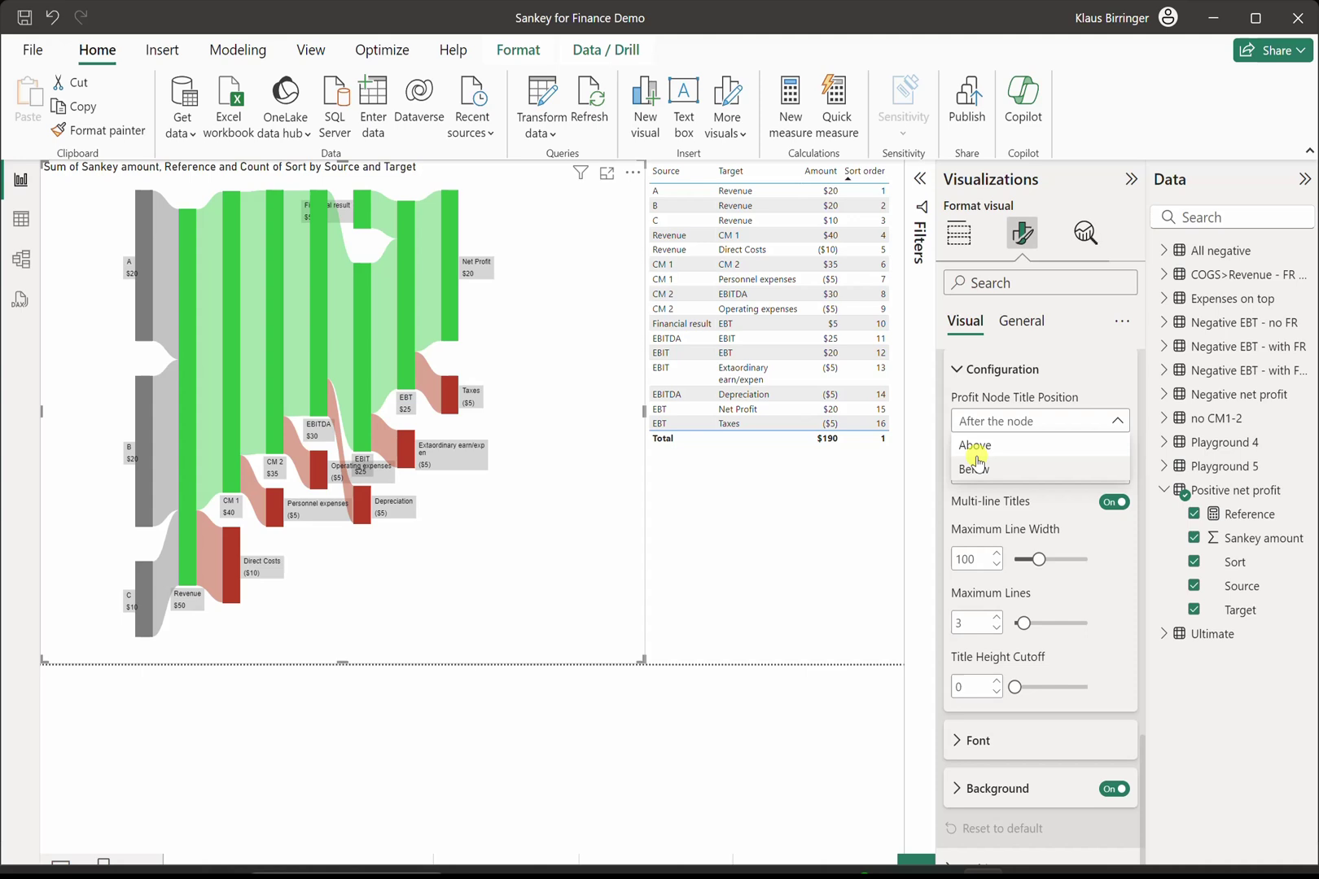
click(974, 447)
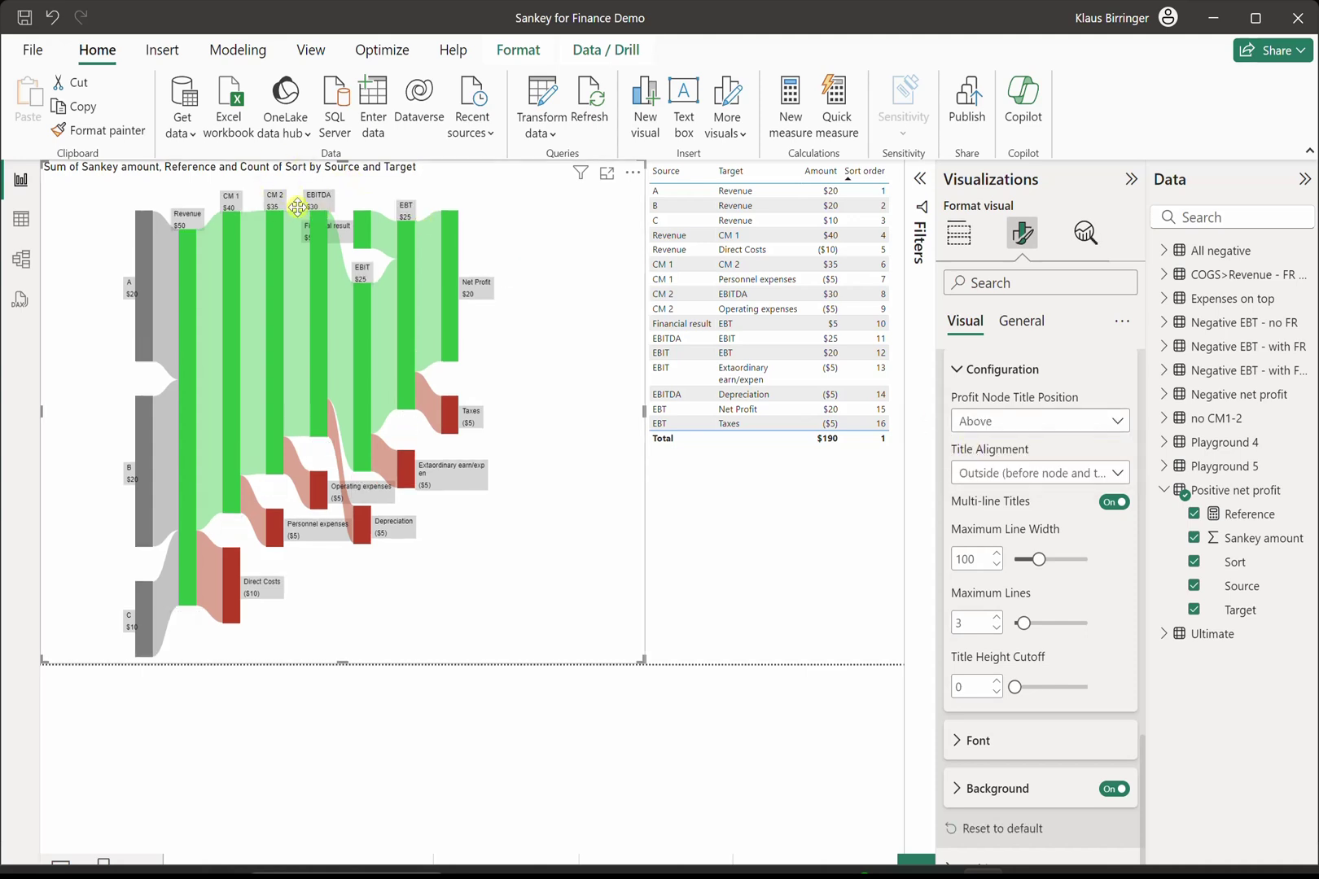
click(974, 423)
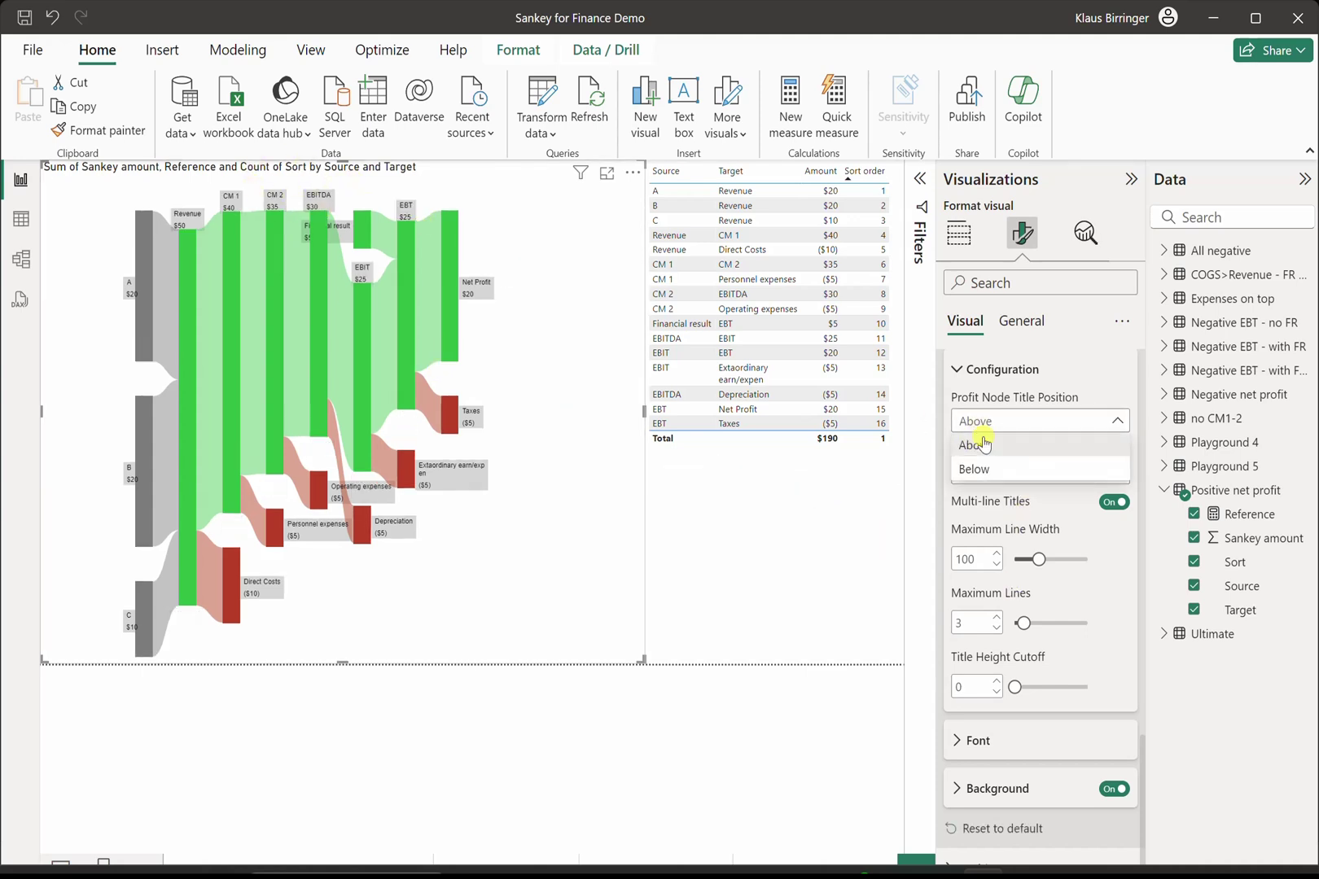
click(974, 470)
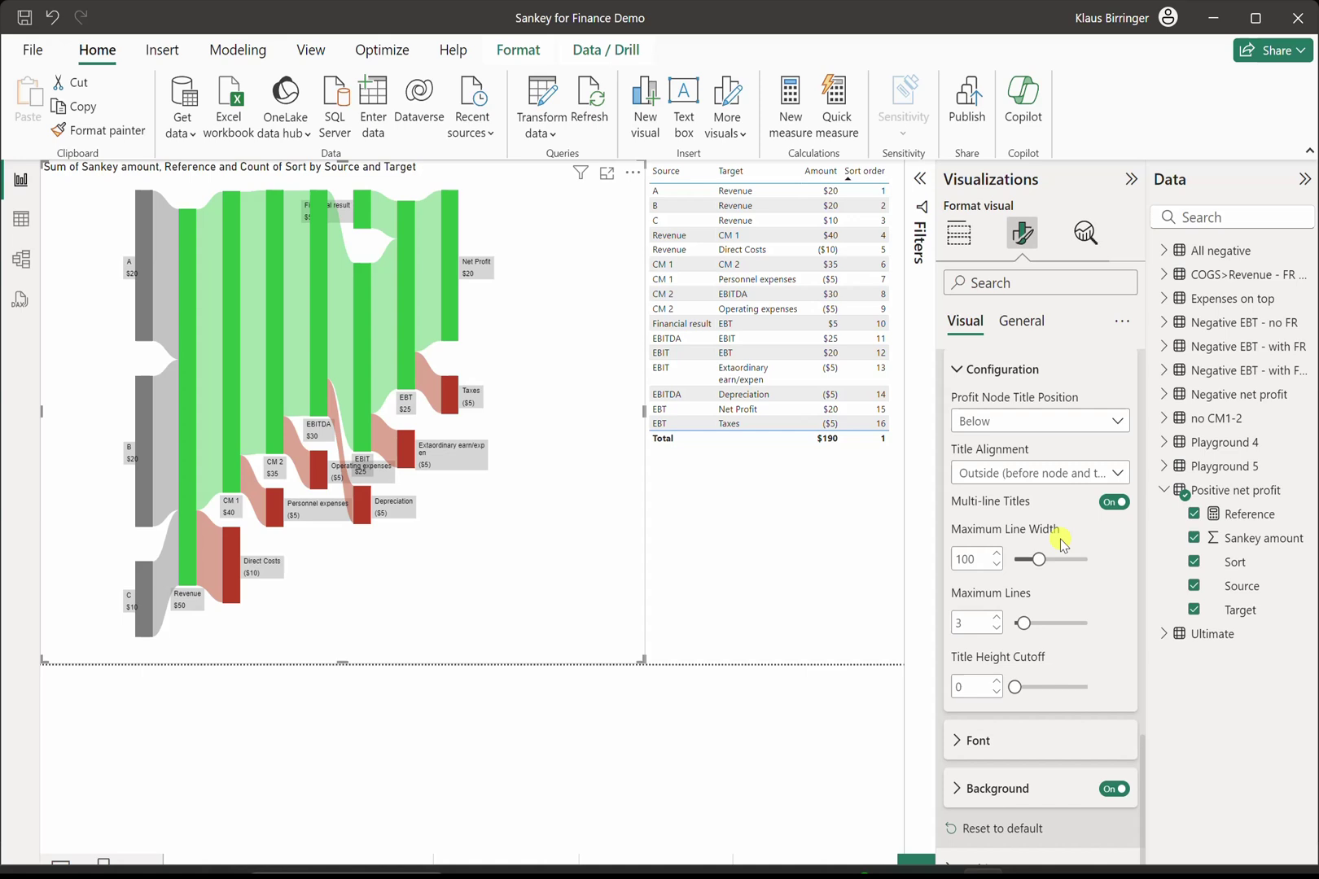
- Narrow the maximum title line width, then switch Multi-line Titles off
drag(1032, 557, 1036, 558)
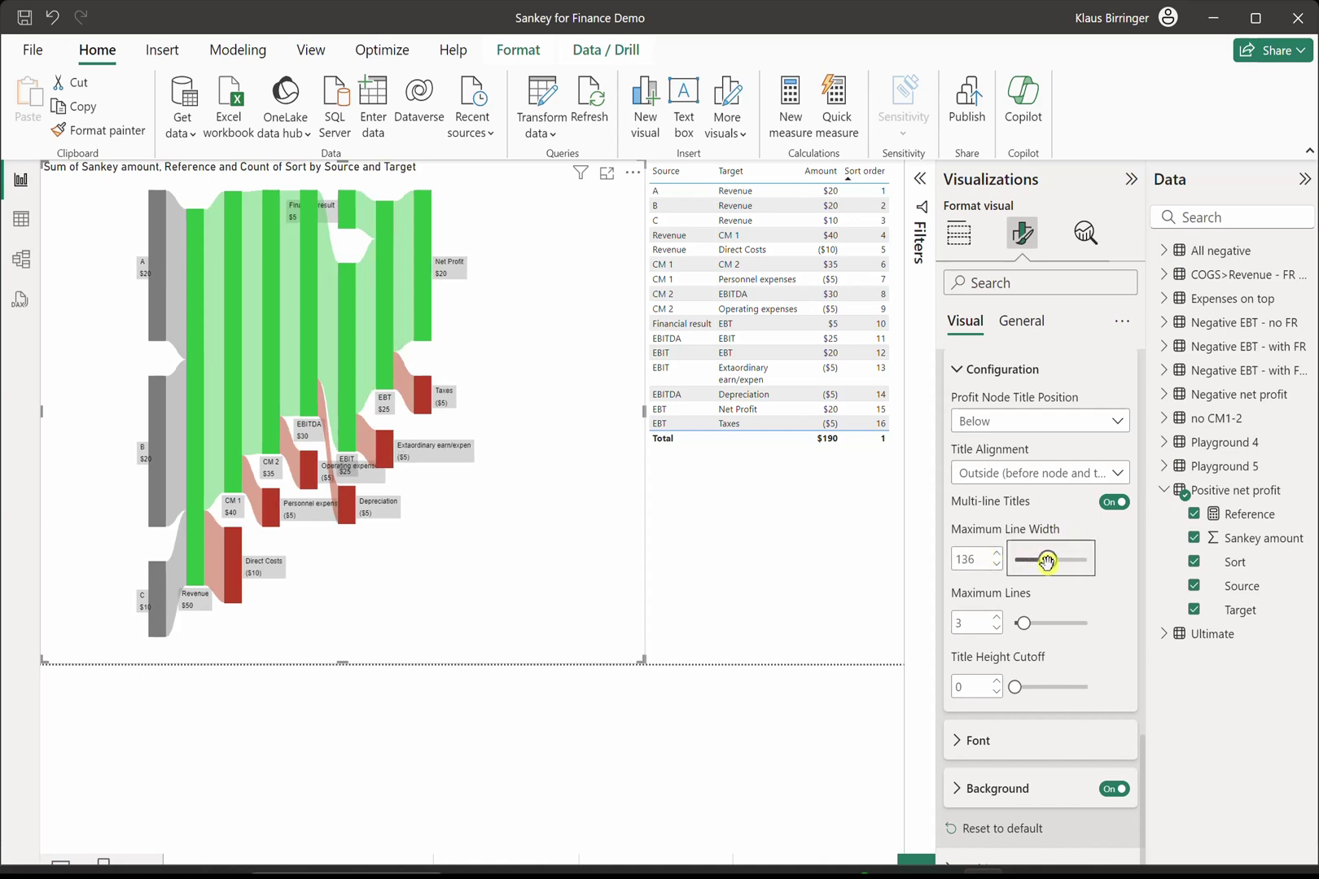
drag(1033, 562, 1024, 563)
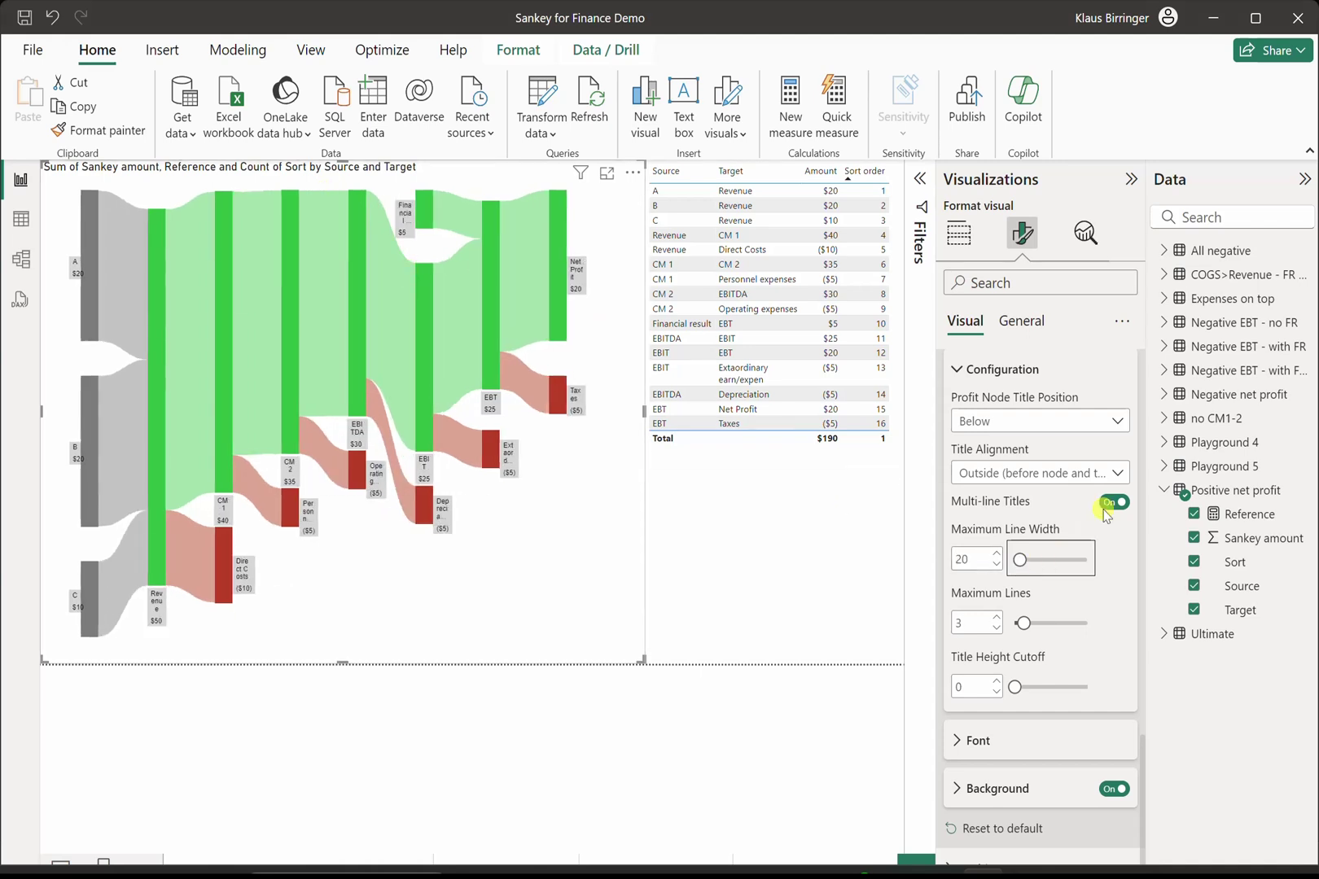
click(1109, 502)
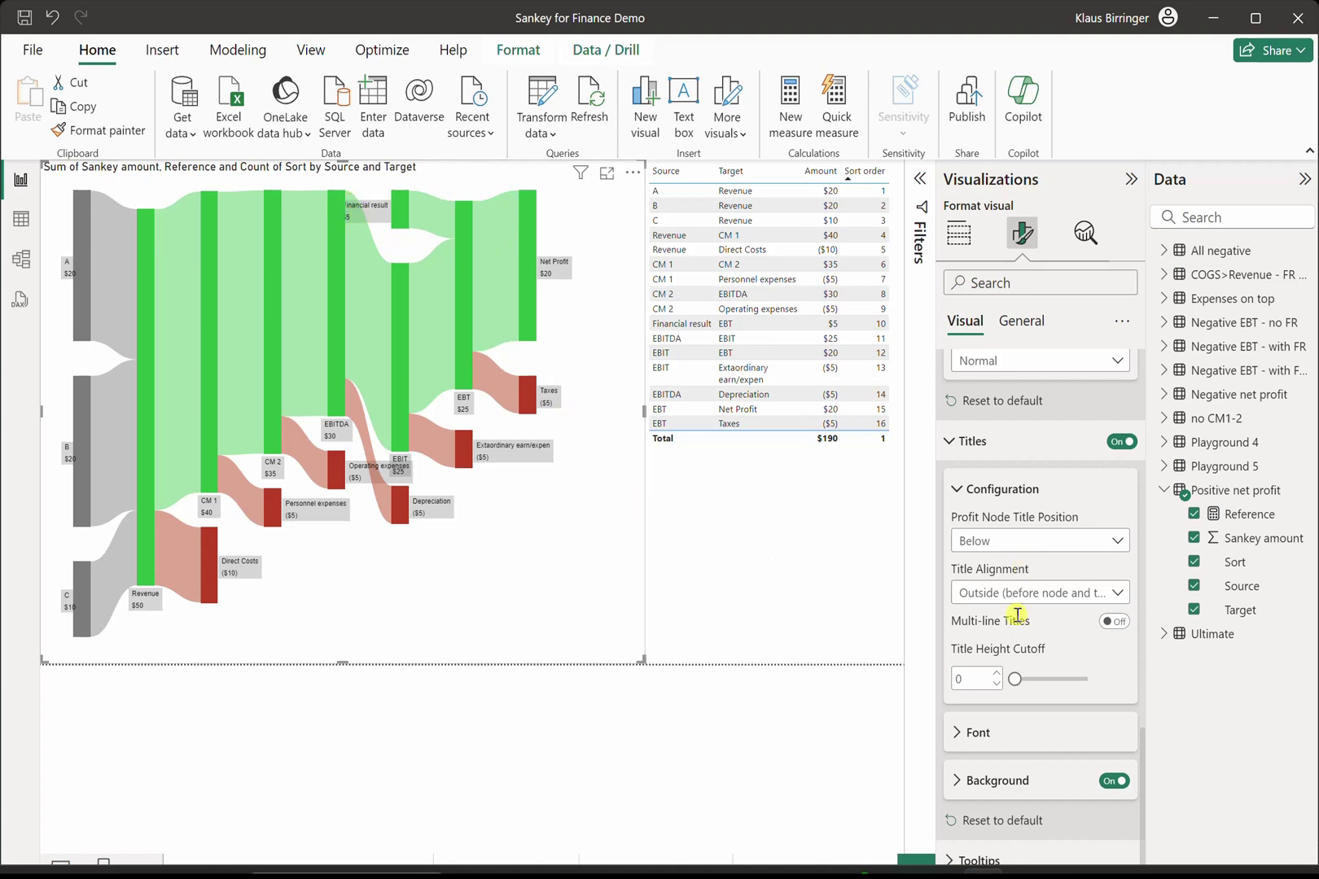
- Give the node title background White colour, 100 opacity and Normal blend mode
click(973, 731)
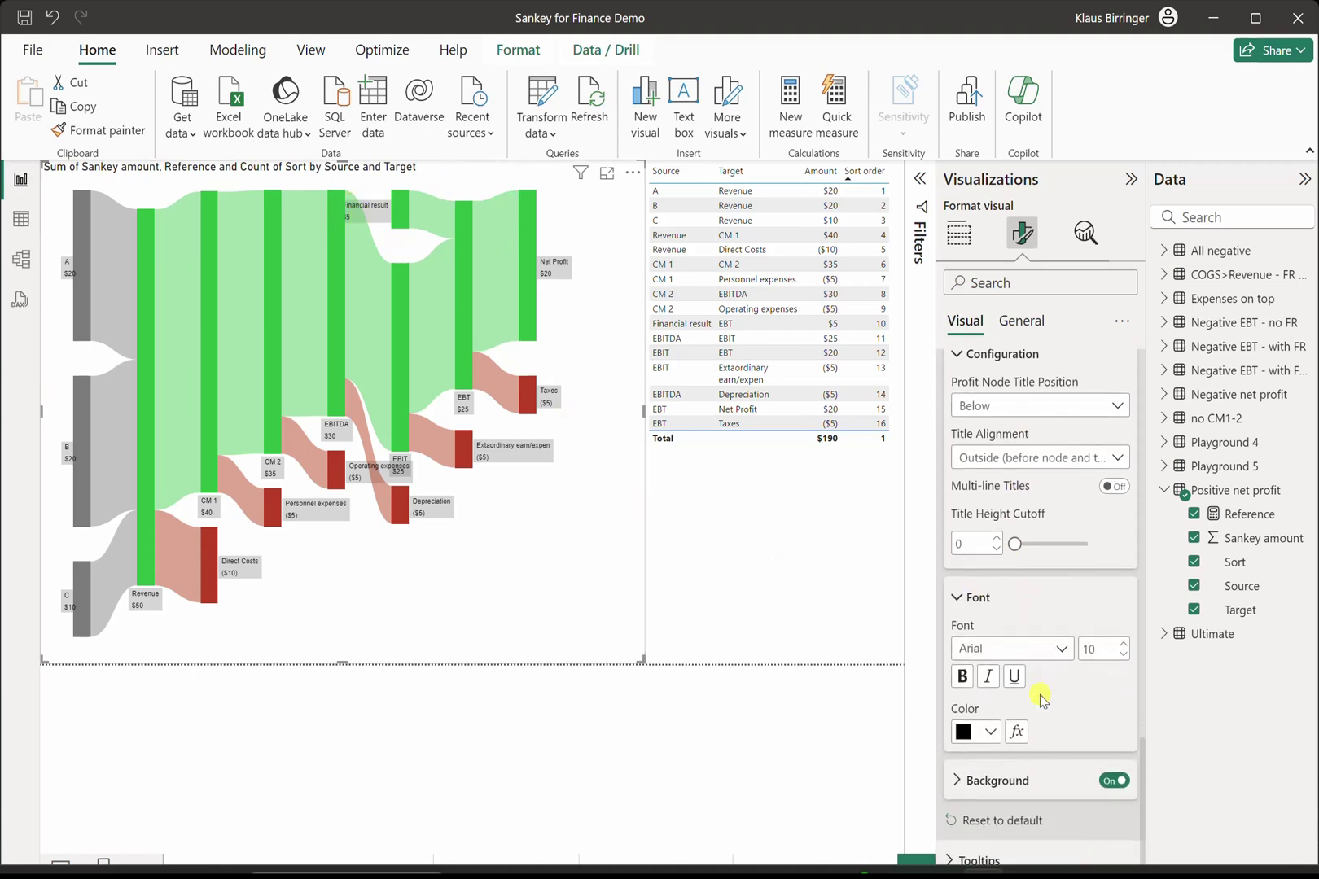
click(996, 781)
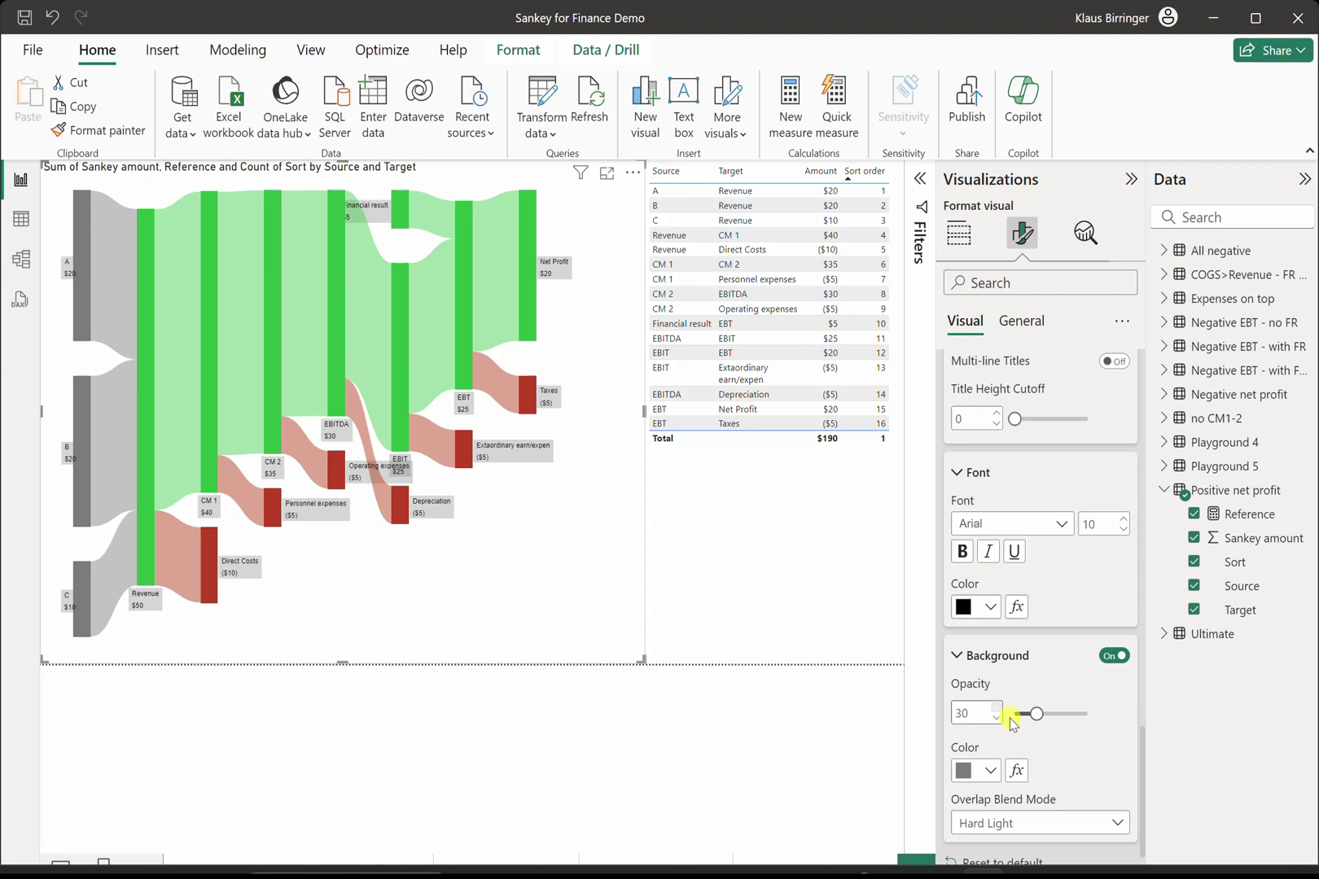
click(985, 731)
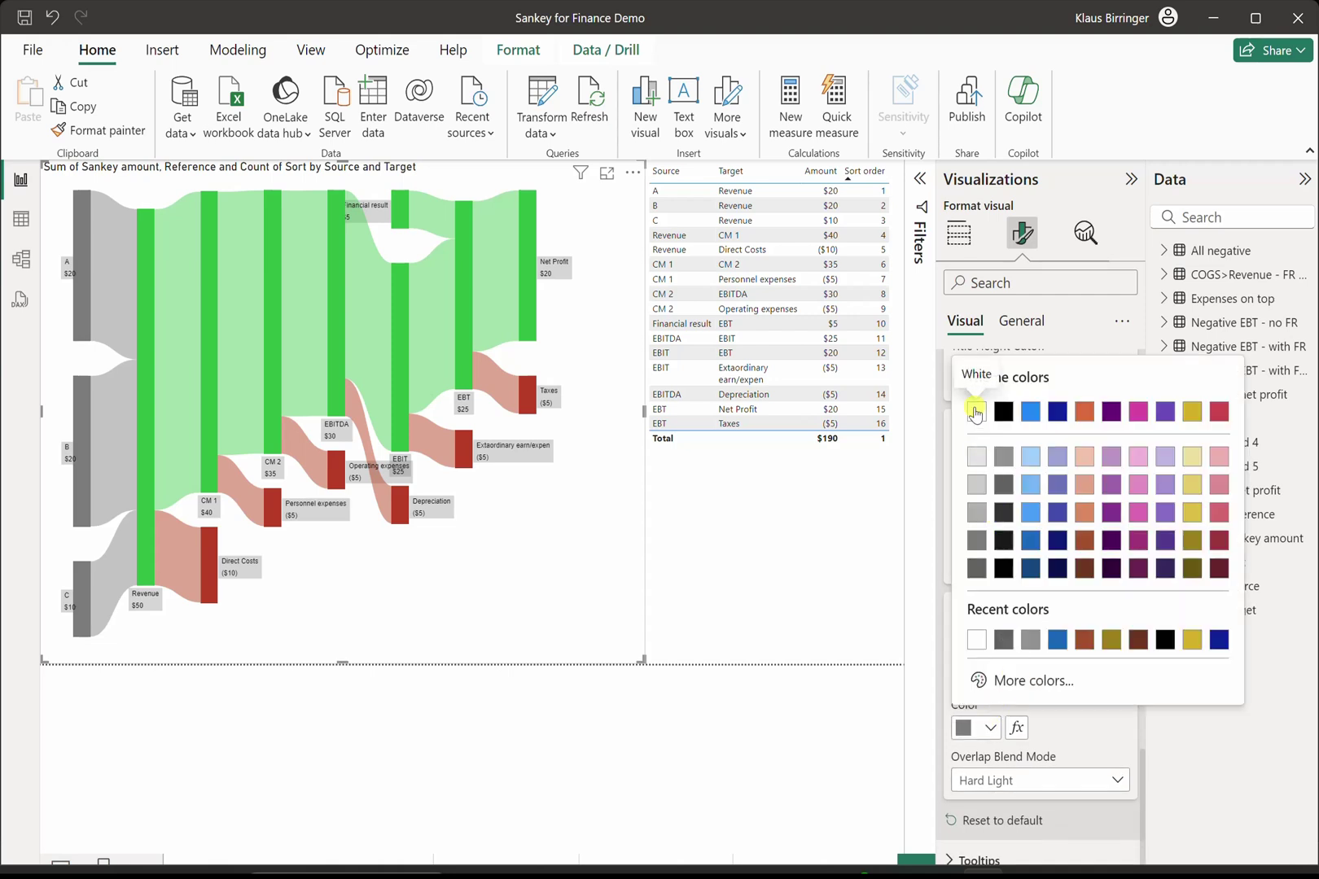
click(975, 412)
drag(1037, 672, 1111, 685)
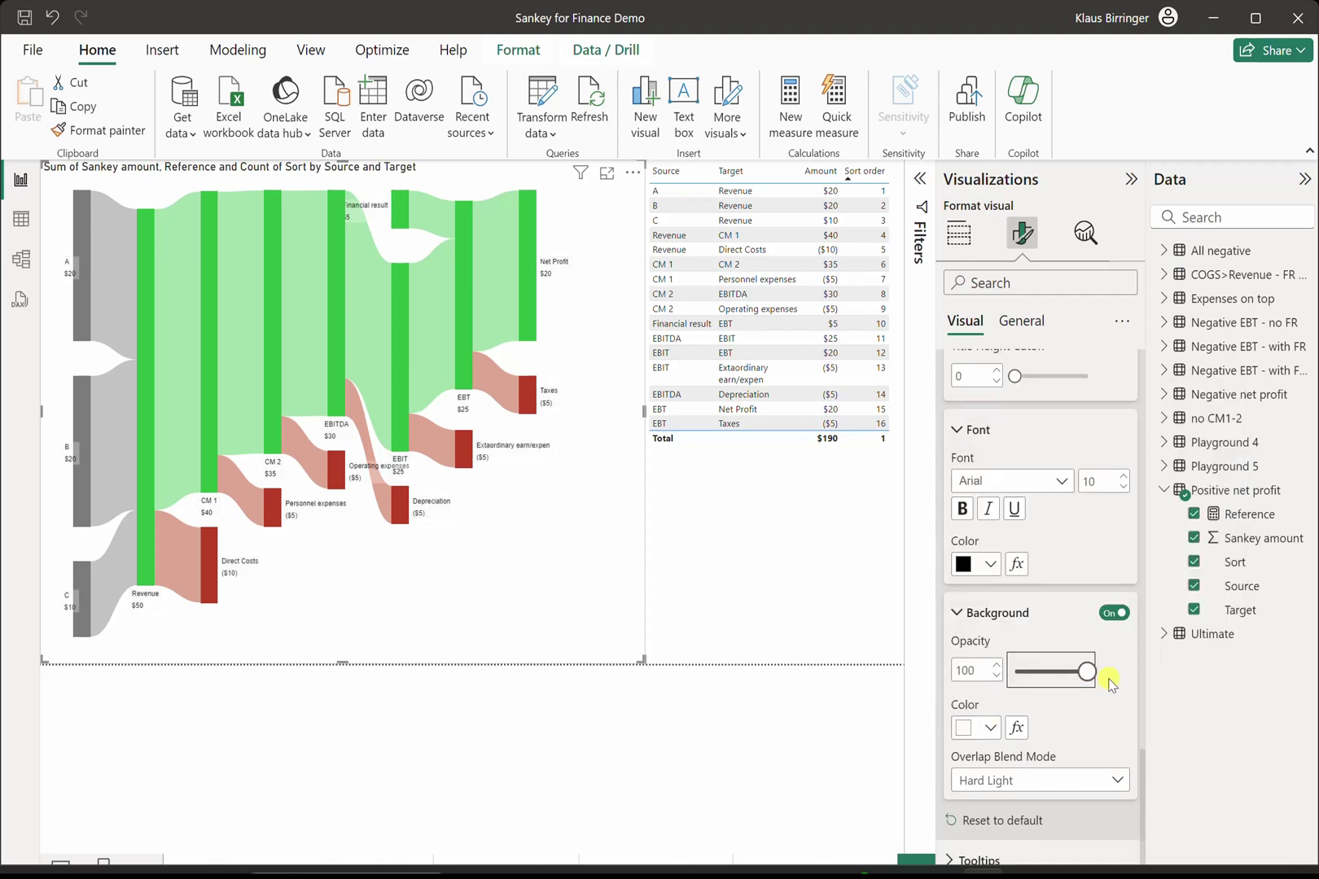
click(1017, 781)
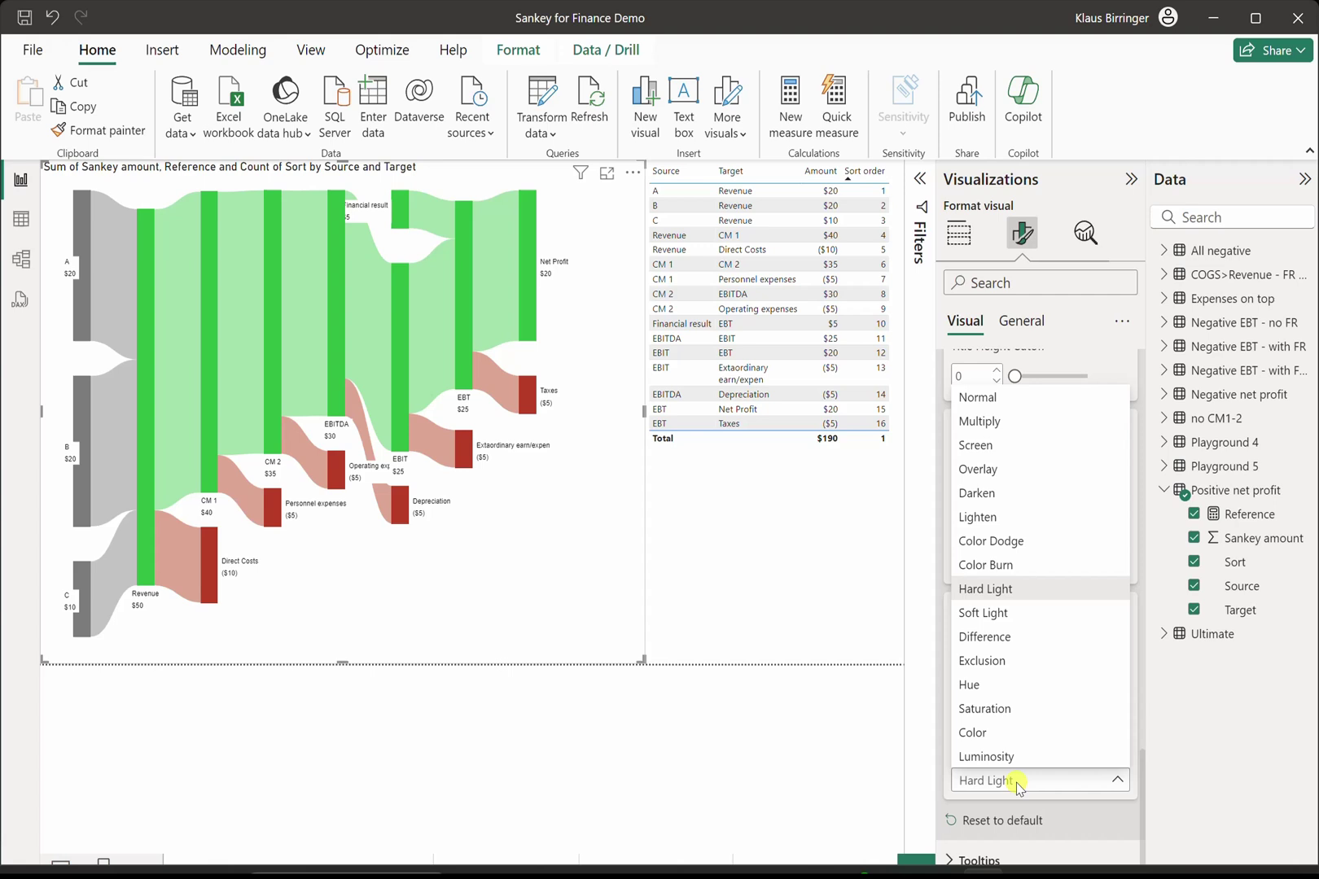
click(993, 400)
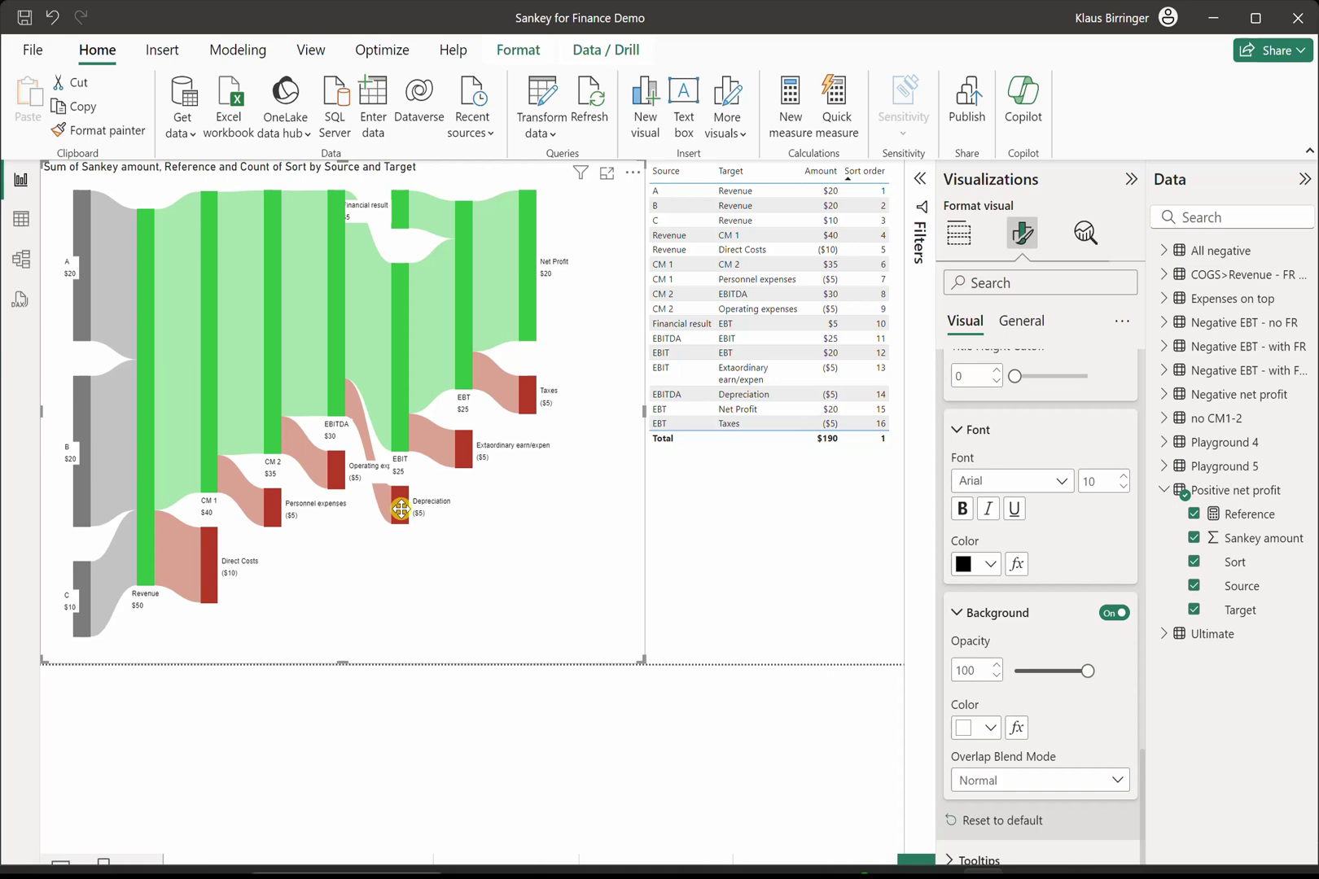
mouse_move(384, 520)
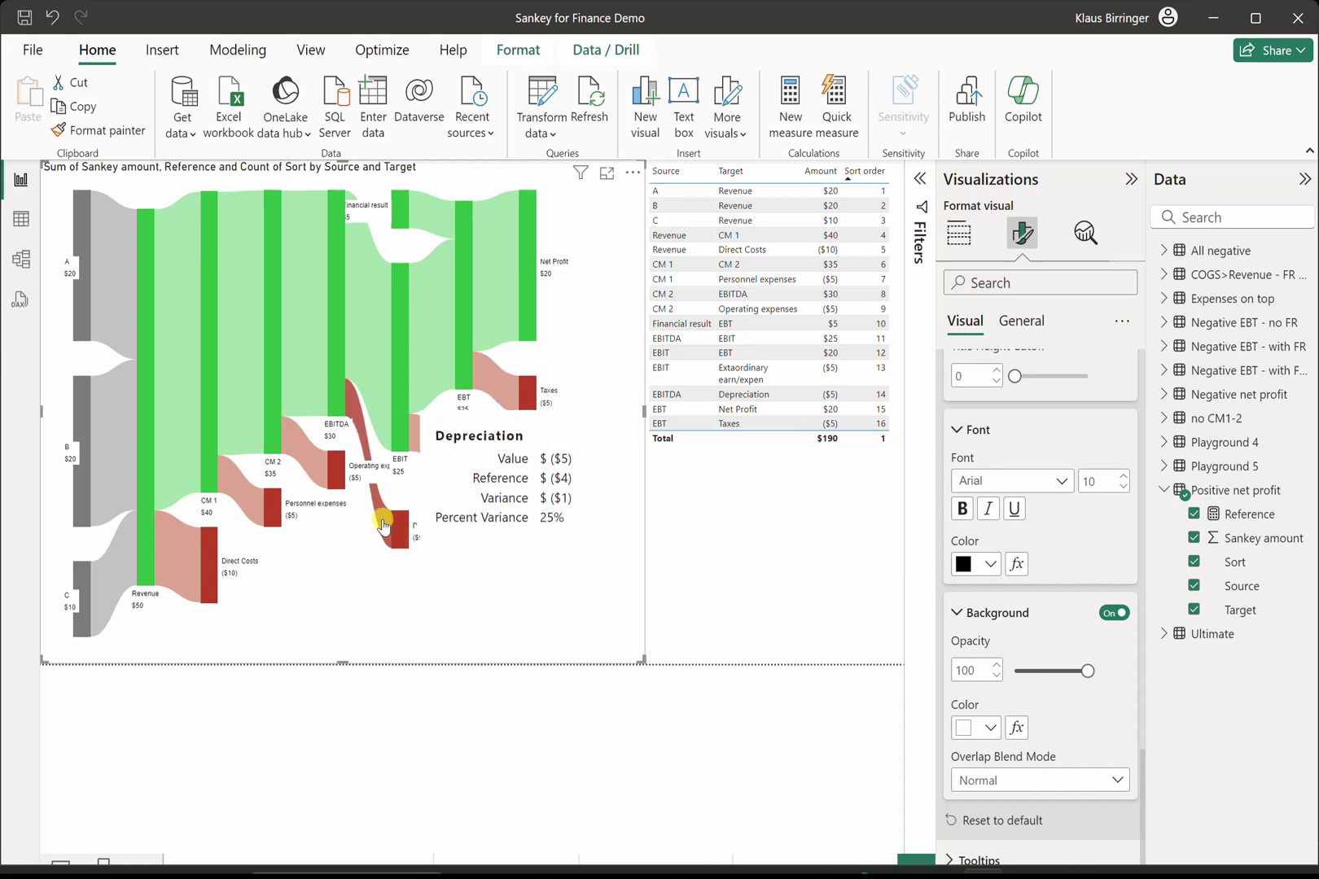
- Cross-filter the table by the Depreciation node and nudge the Net Profit node
click(371, 484)
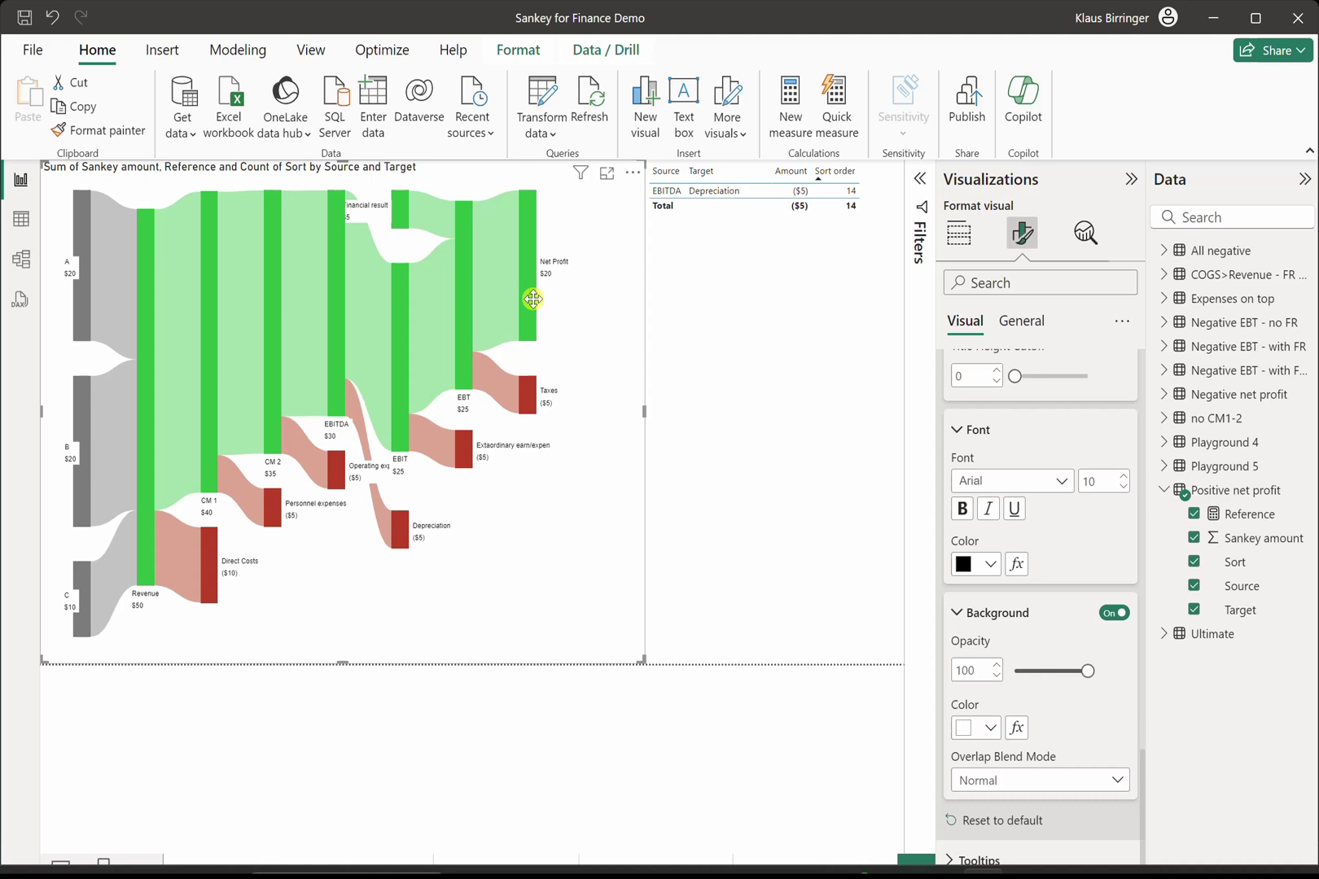
mouse_move(533, 297)
mouse_down()
mouse_move(564, 306)
mouse_move(534, 276)
mouse_up()
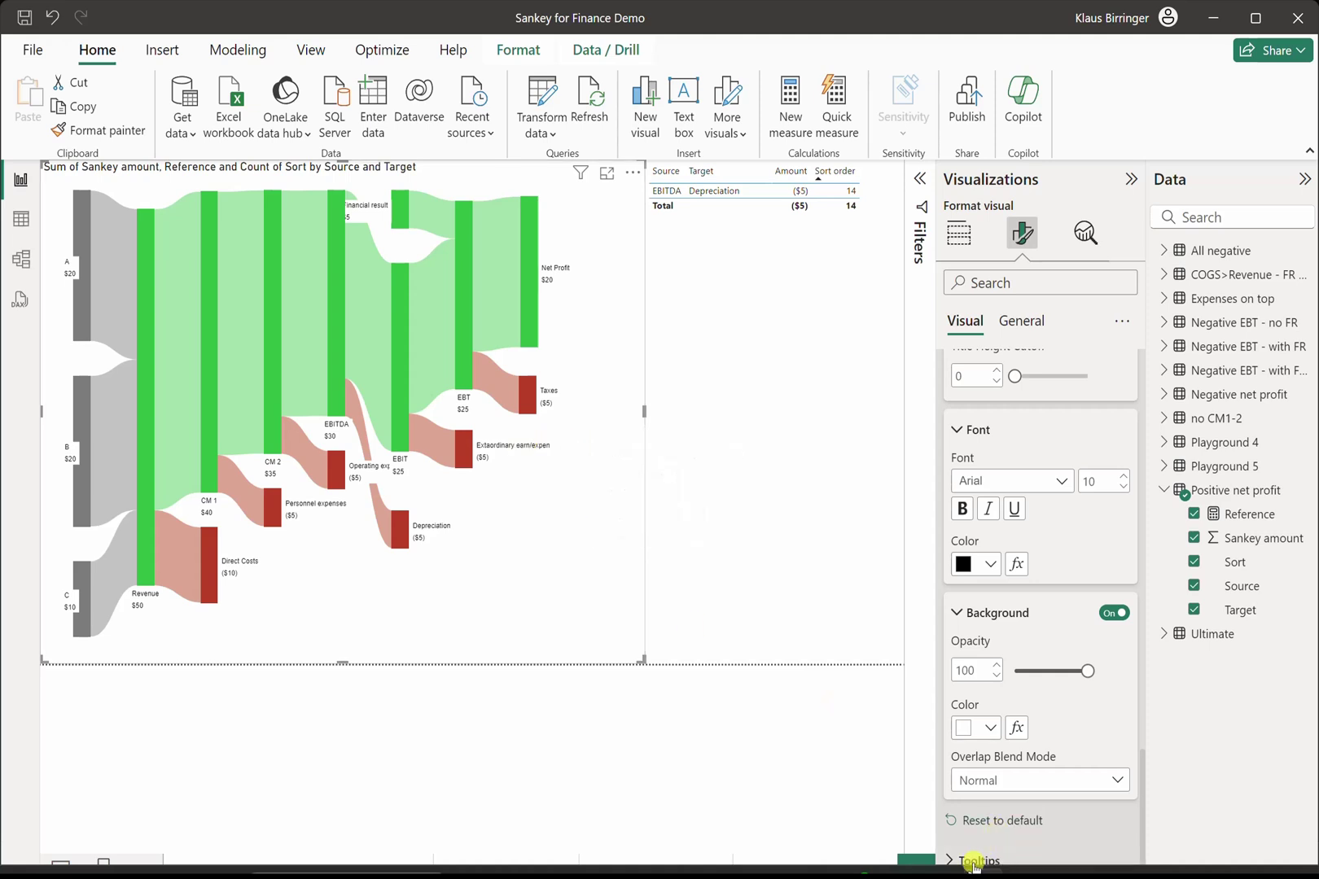
scroll(989, 824, down, 3)
- Switch off Show reference data and Show link tooltips in Tooltips configuration
click(989, 712)
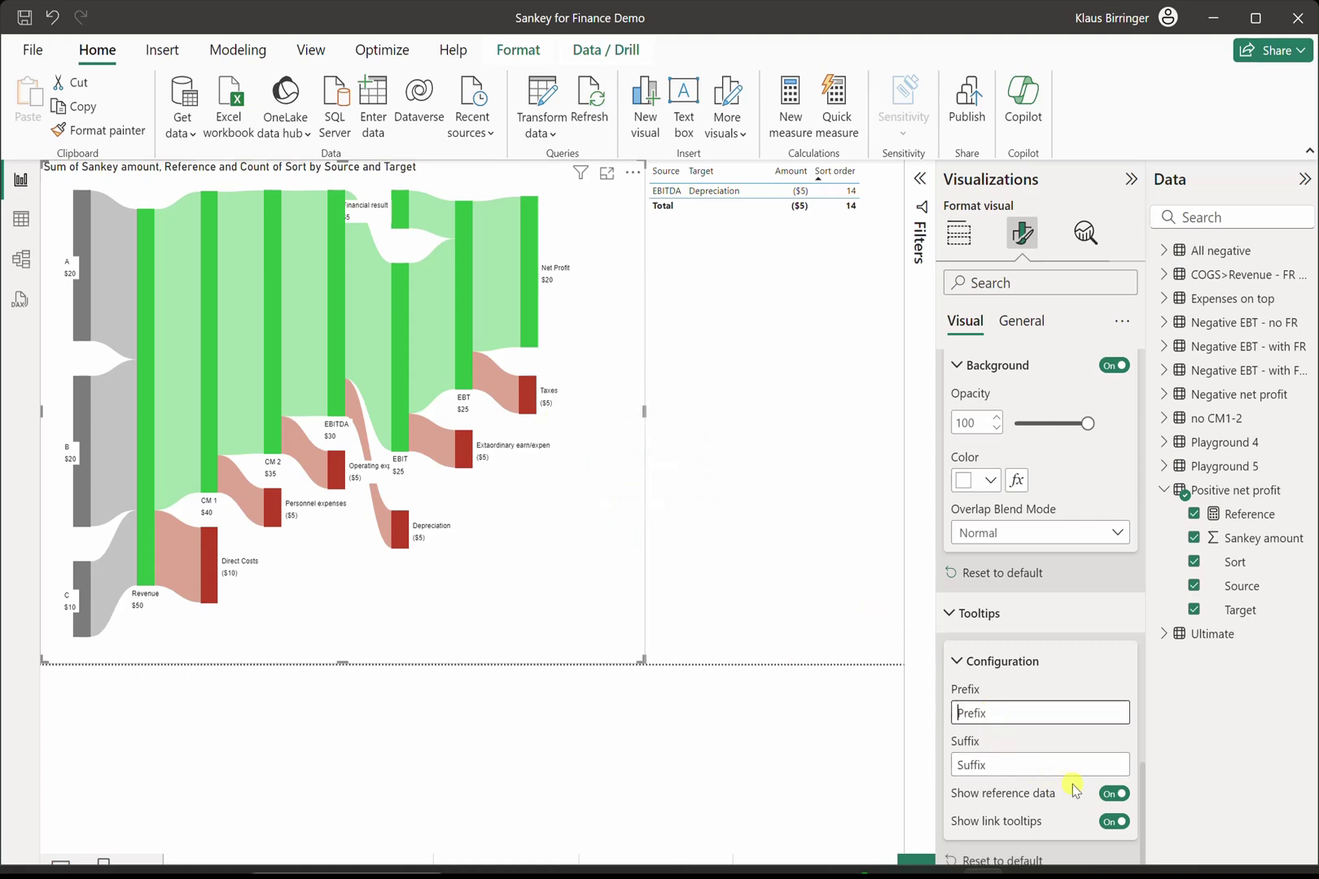
click(1113, 793)
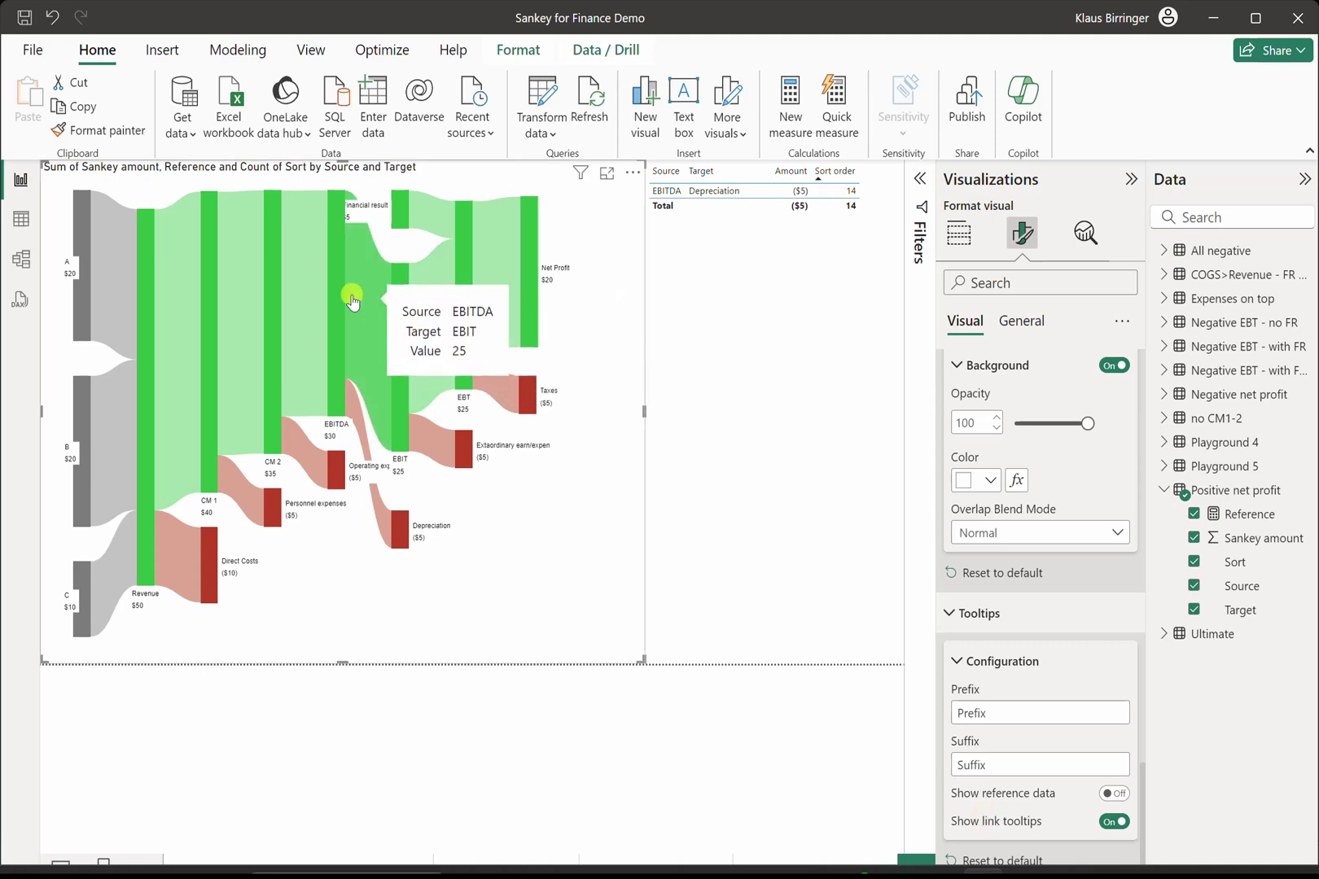
mouse_move(237, 284)
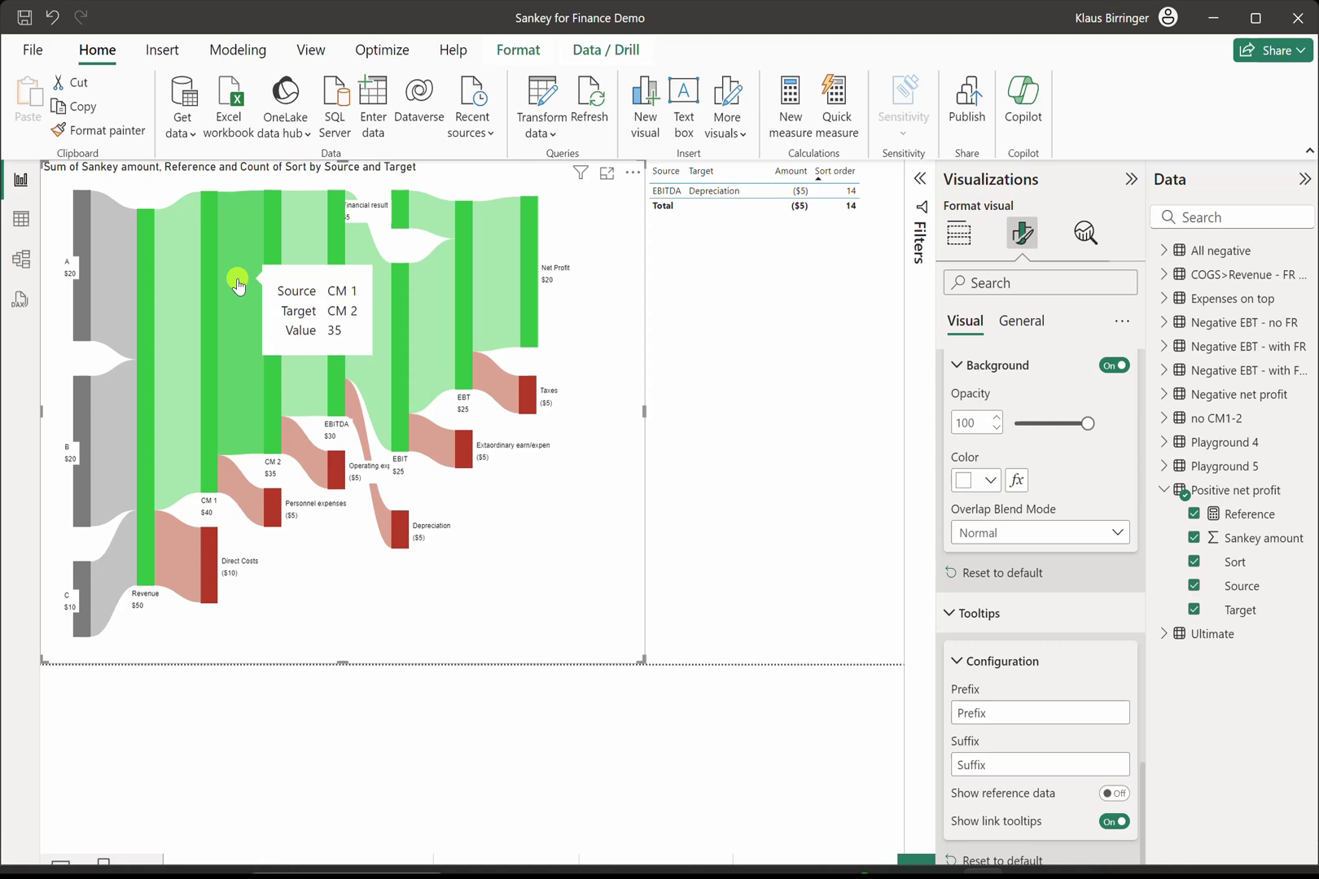
click(1114, 821)
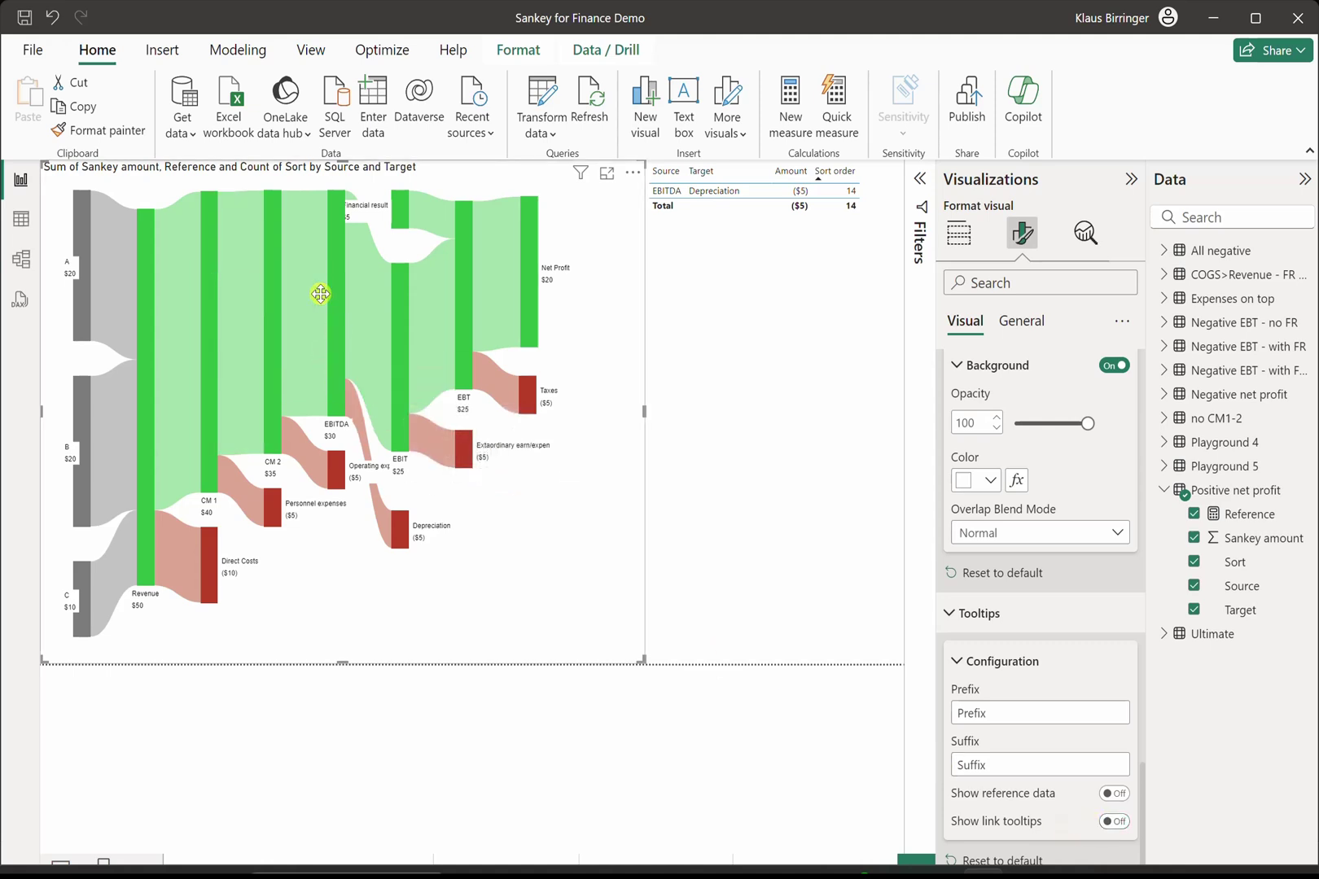